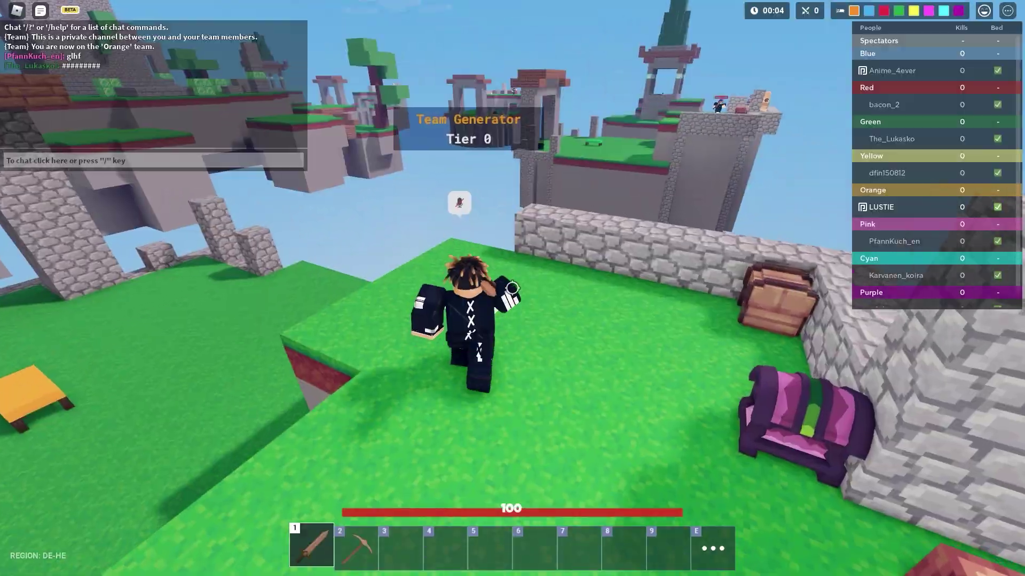
# Step: Move the character around the orange base's team generator to collect iron
pyautogui.press('w')
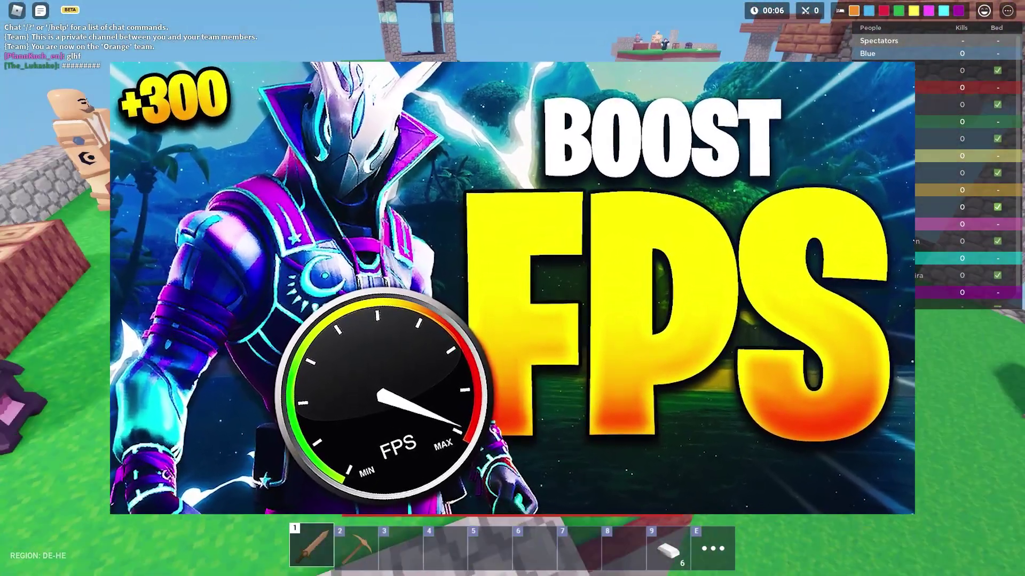
pyautogui.press('w')
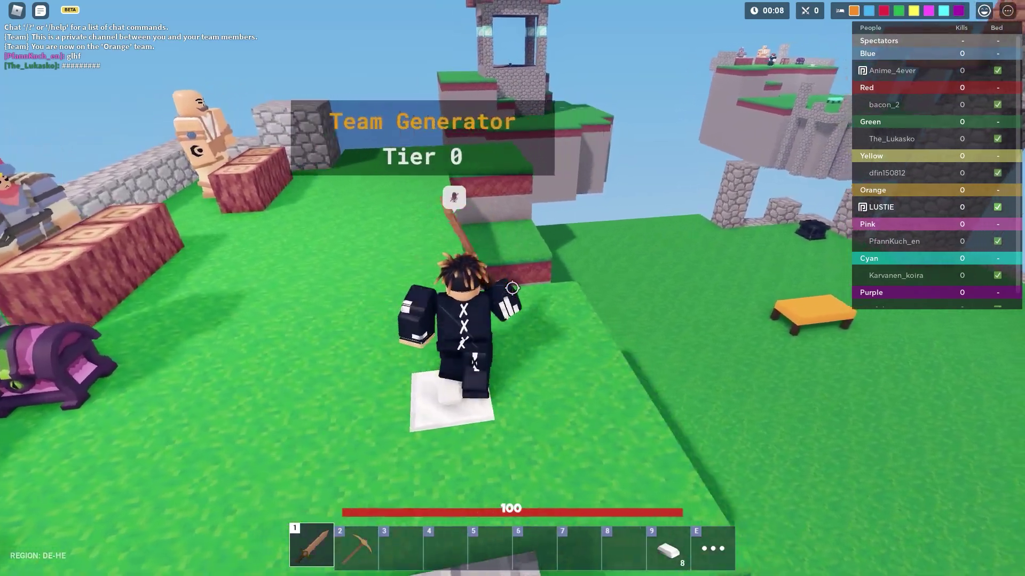
pyautogui.press('a')
pyautogui.press('s')
pyautogui.press('w')
pyautogui.press('s')
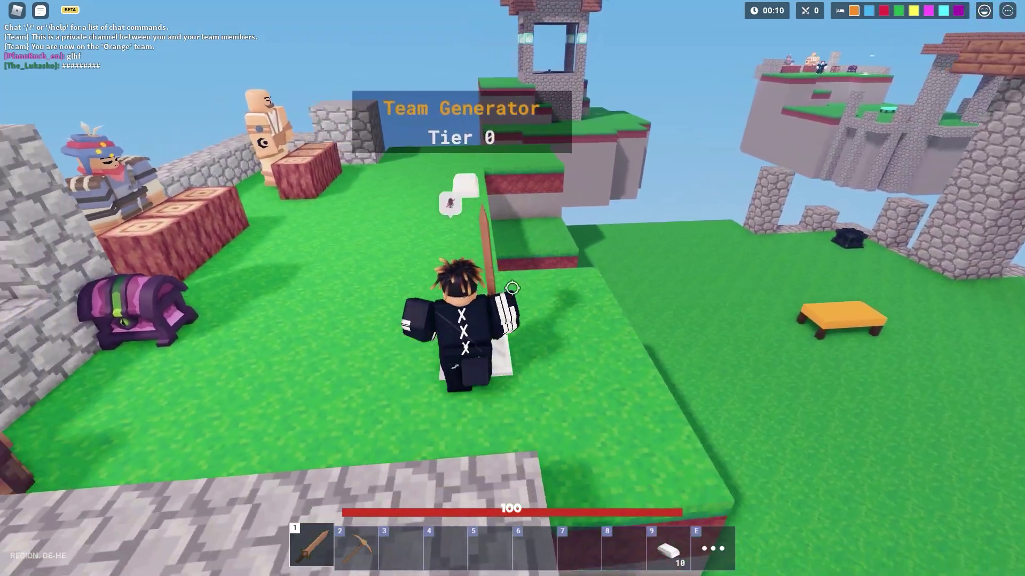
pyautogui.press('d')
pyautogui.press('a')
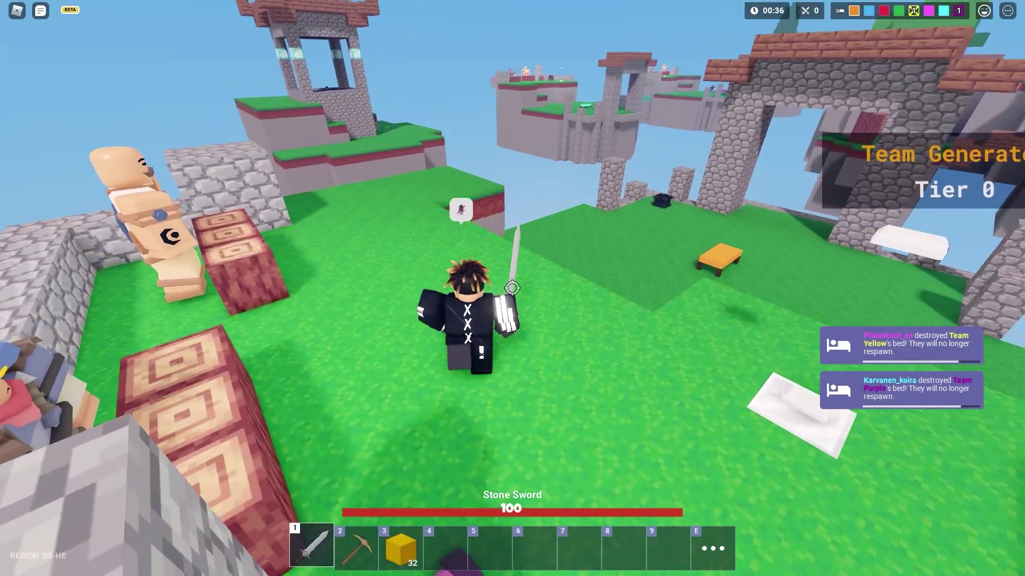
# Step: Go to the orange team's bed, equip the Orange Wool and place blocks over and around the bed
pyautogui.press('w')
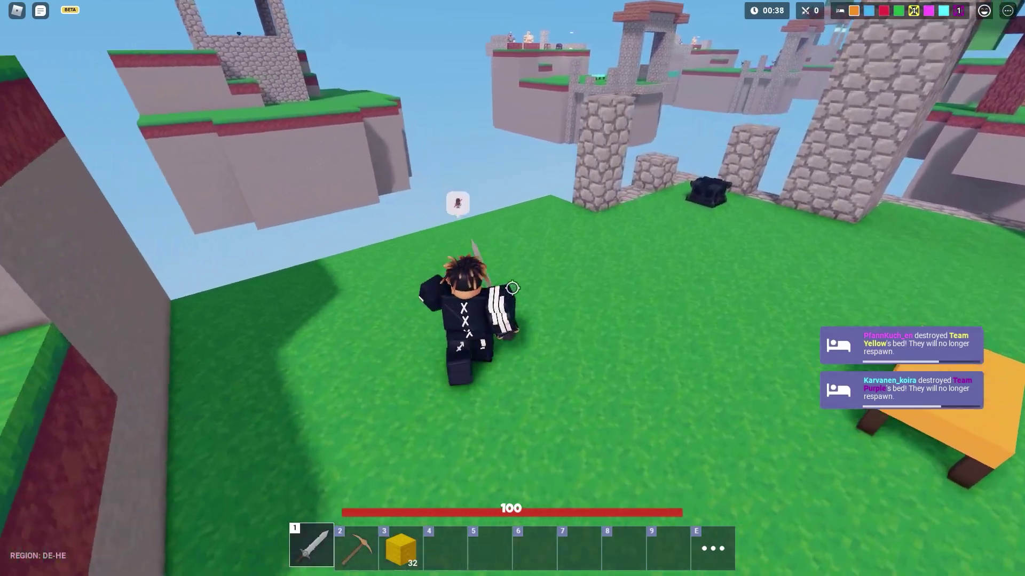
pyautogui.press('3')
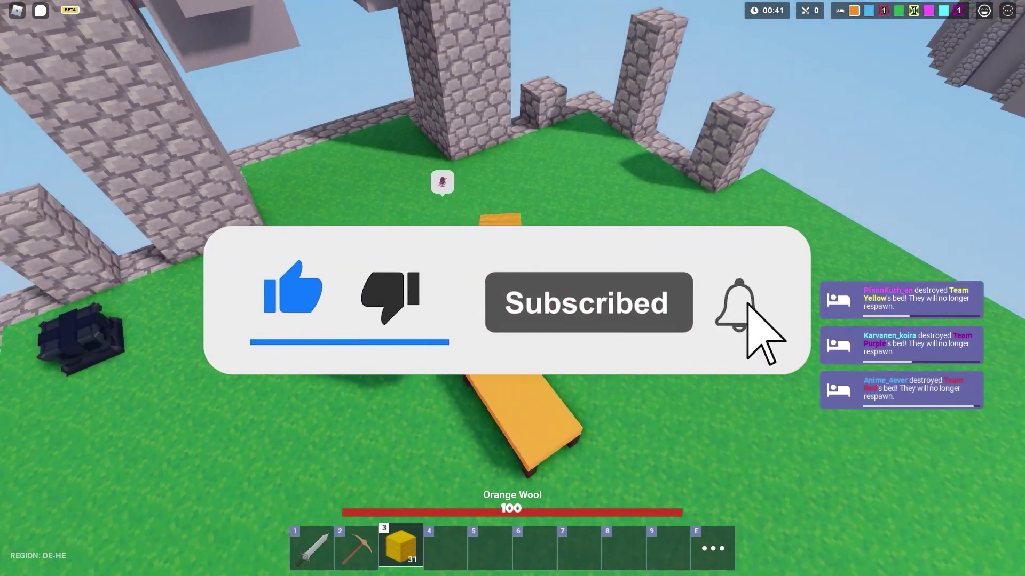
pyautogui.click(512, 289)
pyautogui.click(512, 289)
pyautogui.click(512, 288)
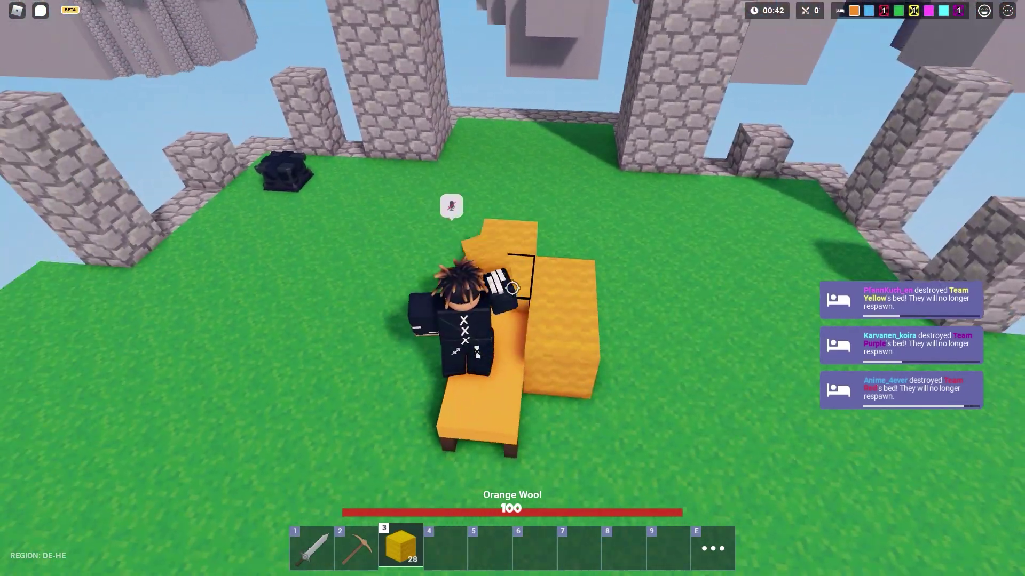
pyautogui.click(512, 288)
pyautogui.click(512, 288)
pyautogui.click(513, 288)
pyautogui.click(512, 288)
pyautogui.click(513, 288)
pyautogui.click(512, 288)
pyautogui.click(512, 288)
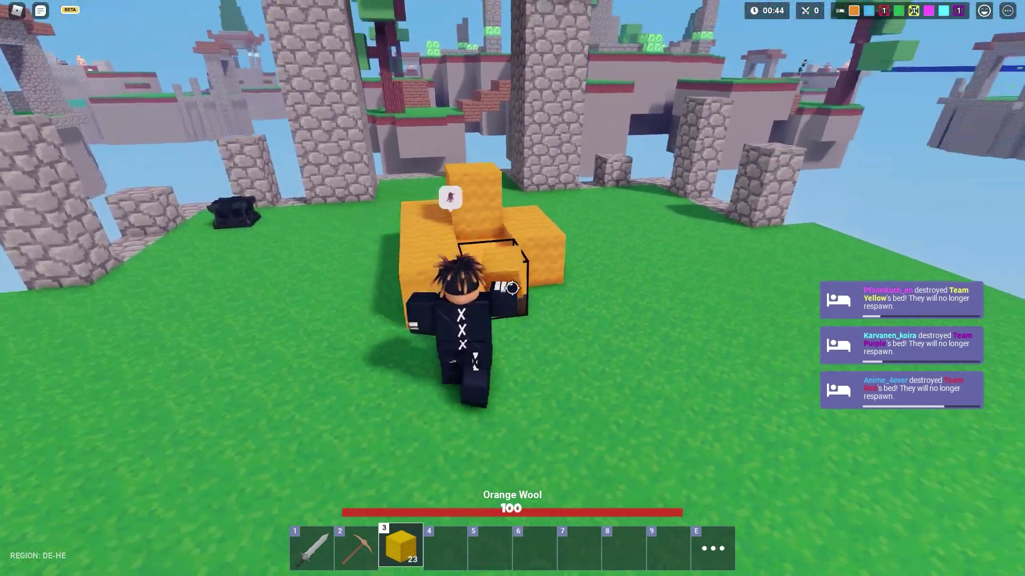
pyautogui.click(512, 289)
pyautogui.click(513, 288)
pyautogui.click(512, 288)
pyautogui.click(512, 289)
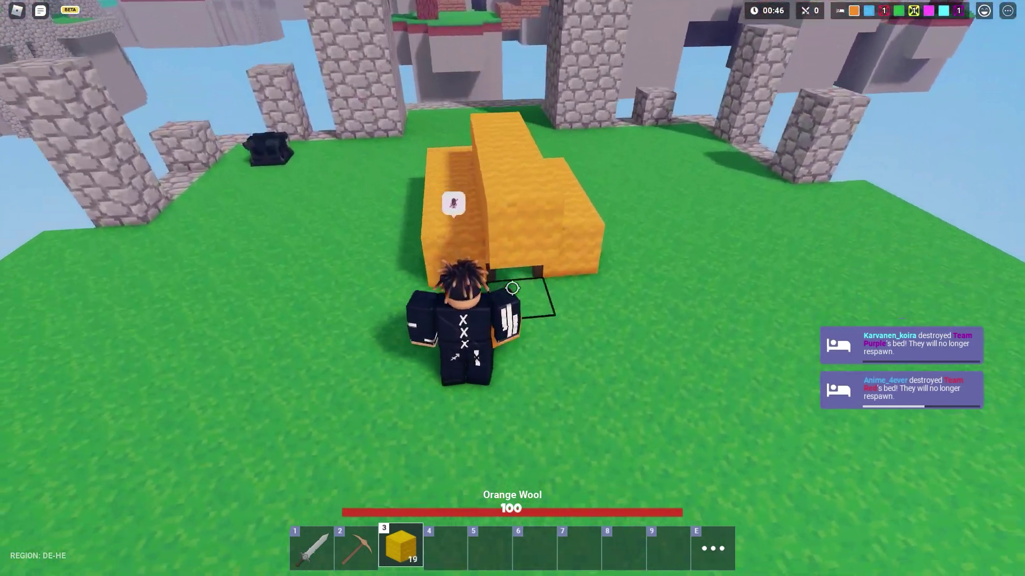
pyautogui.click(512, 288)
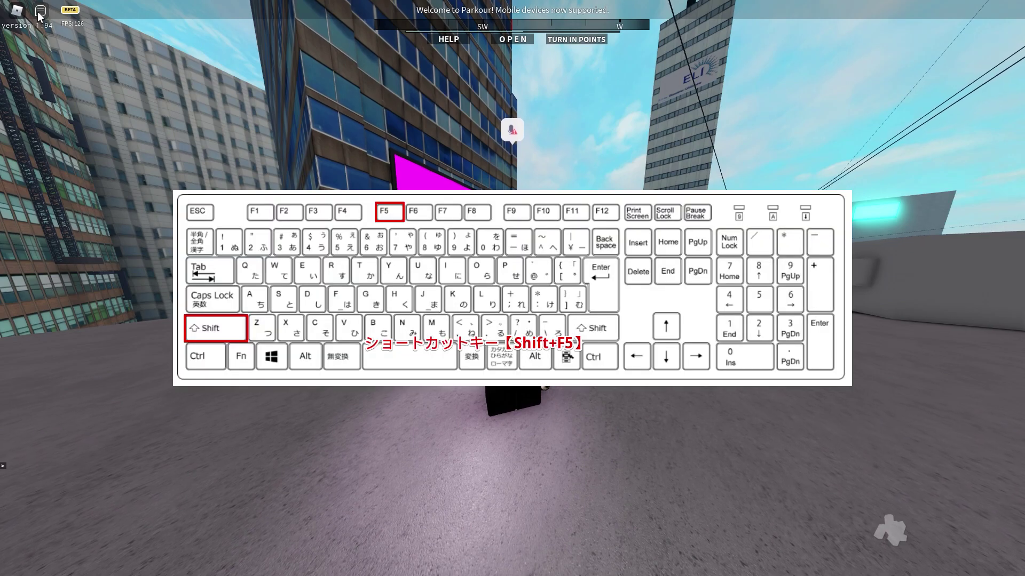
# Step: Show the on-screen FPS statistics, lower Graphics Quality to its lowest level and resume the game
pyautogui.hotkey('shift', 'F5')
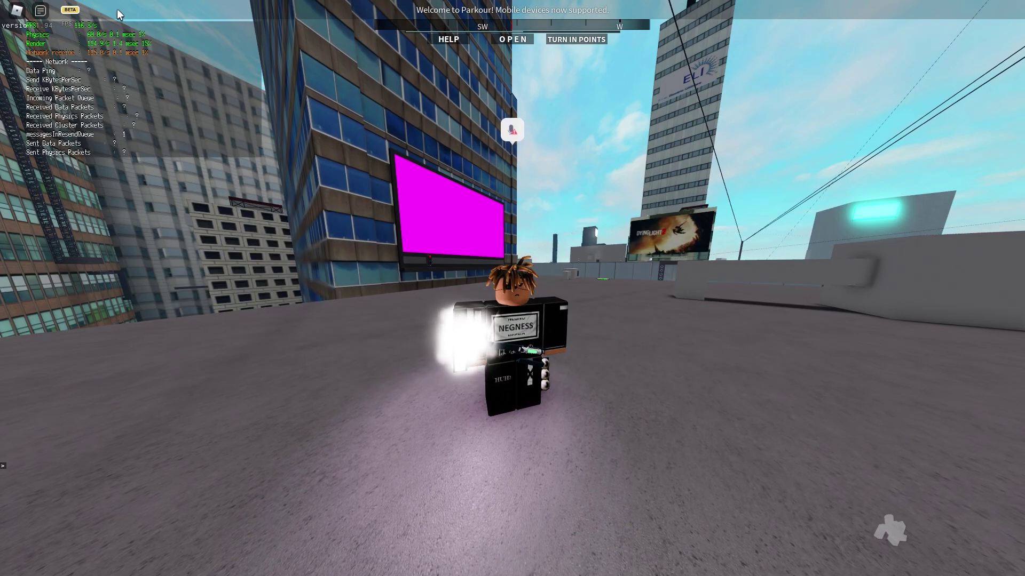
pyautogui.click(18, 10)
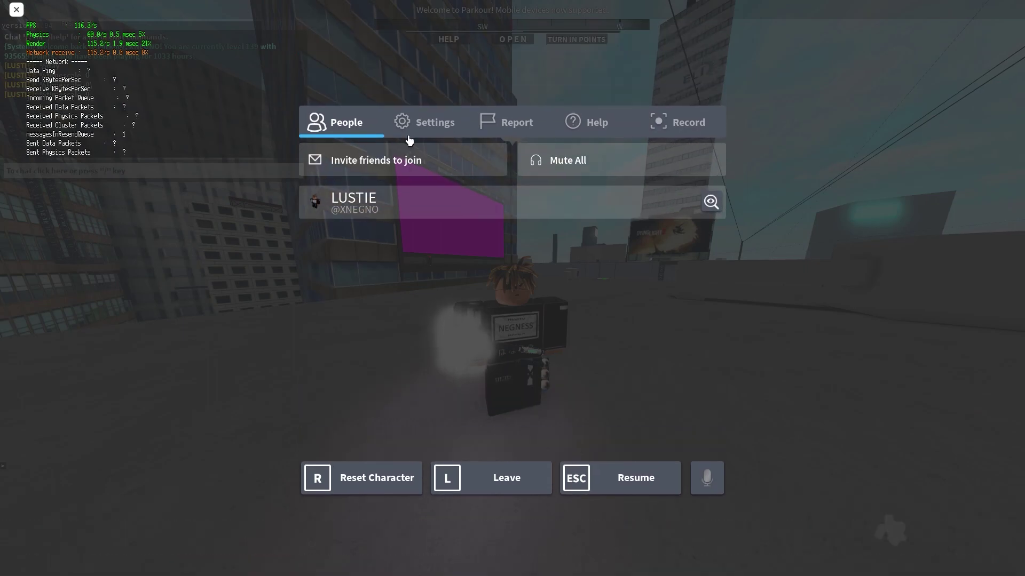
pyautogui.click(427, 122)
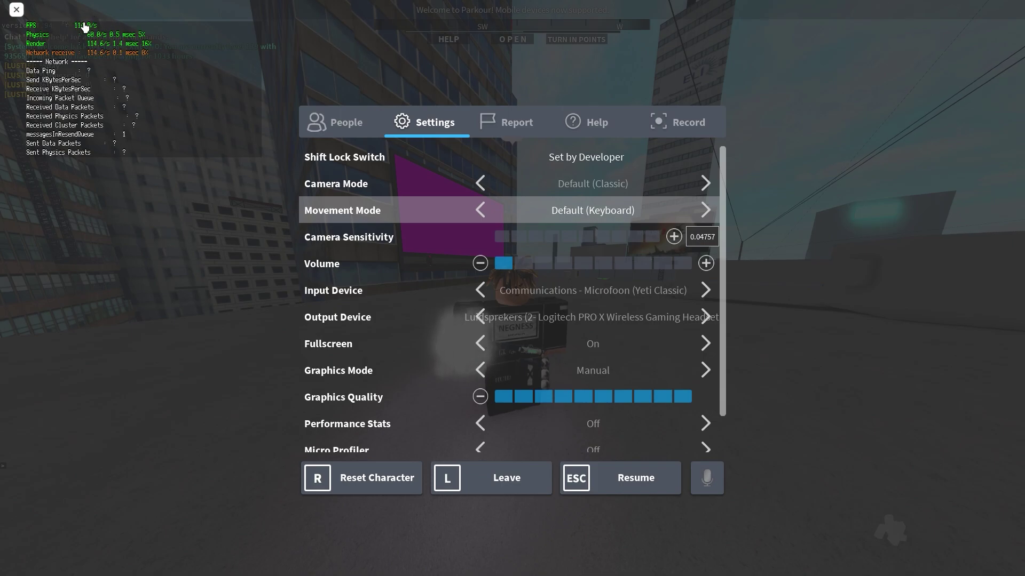
pyautogui.click(503, 398)
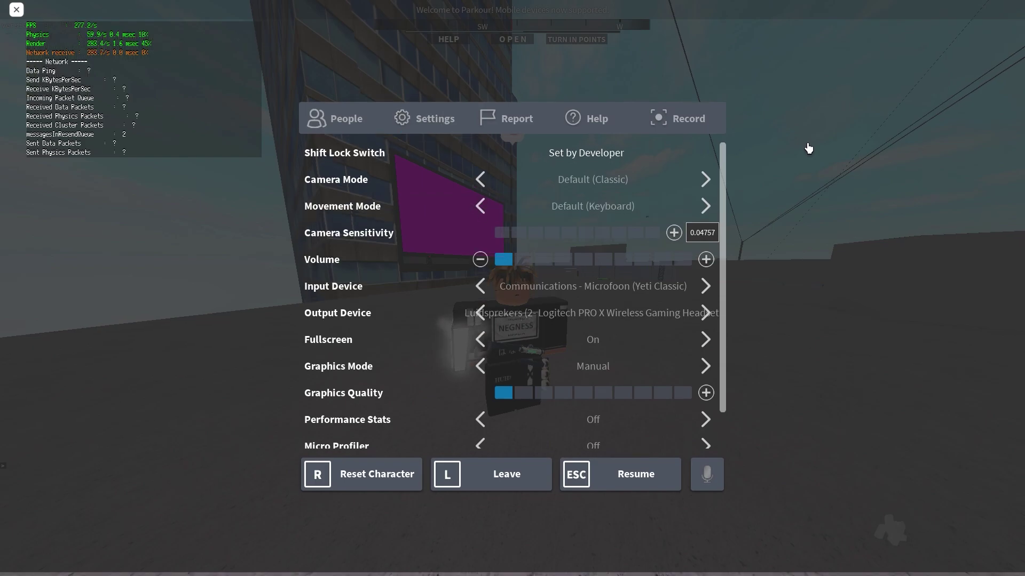
pyautogui.press('Escape')
# Step: Move the character around the rooftop to check the frame rate at the lowest graphics quality
pyautogui.press('w')
pyautogui.press('s')
pyautogui.press('d')
pyautogui.press('a')
pyautogui.press('d')
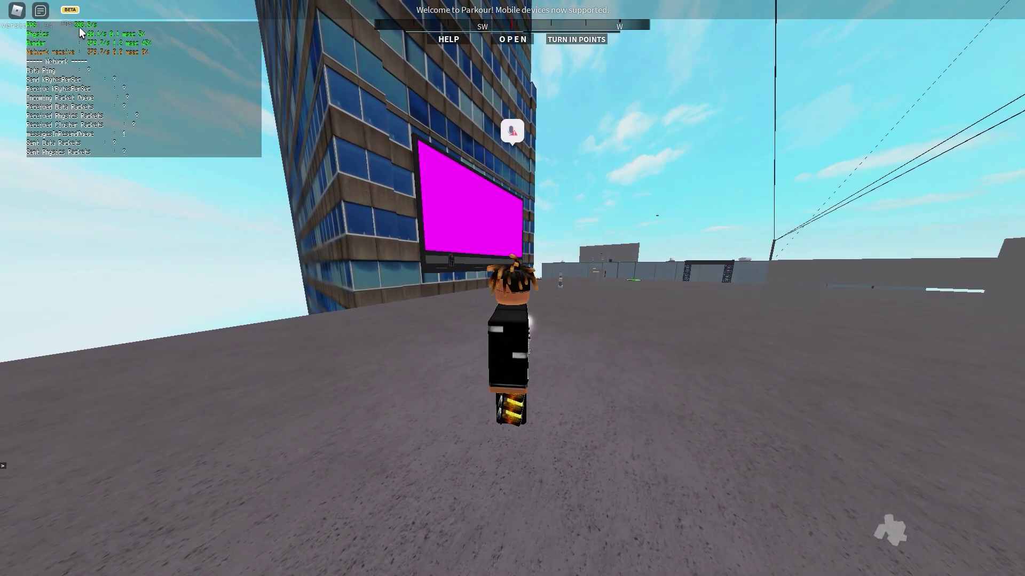
pyautogui.press('s')
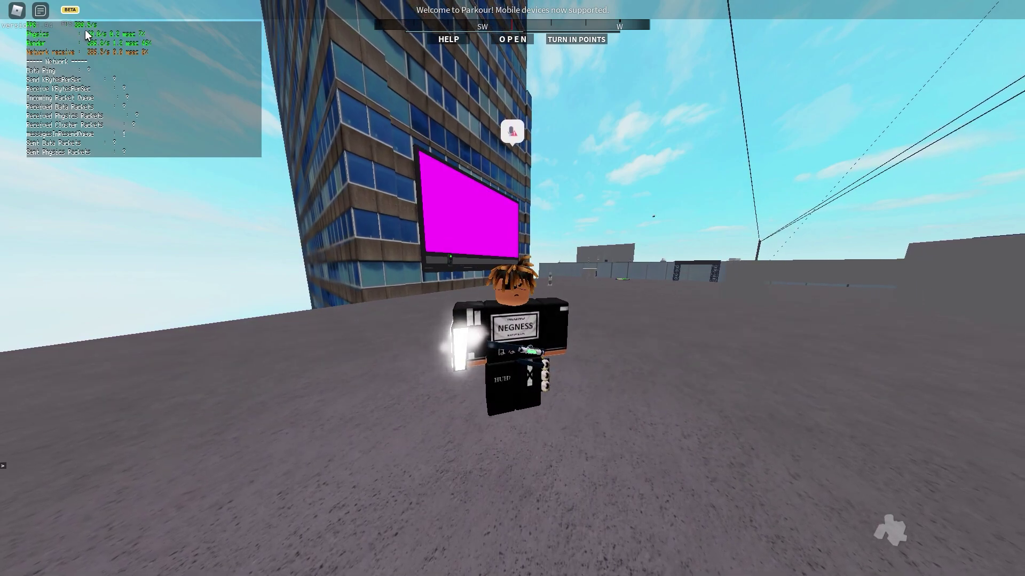
# Step: Switch Graphics Mode to Automatic in the game settings and resume playing
pyautogui.press('Escape')
pyautogui.click(451, 124)
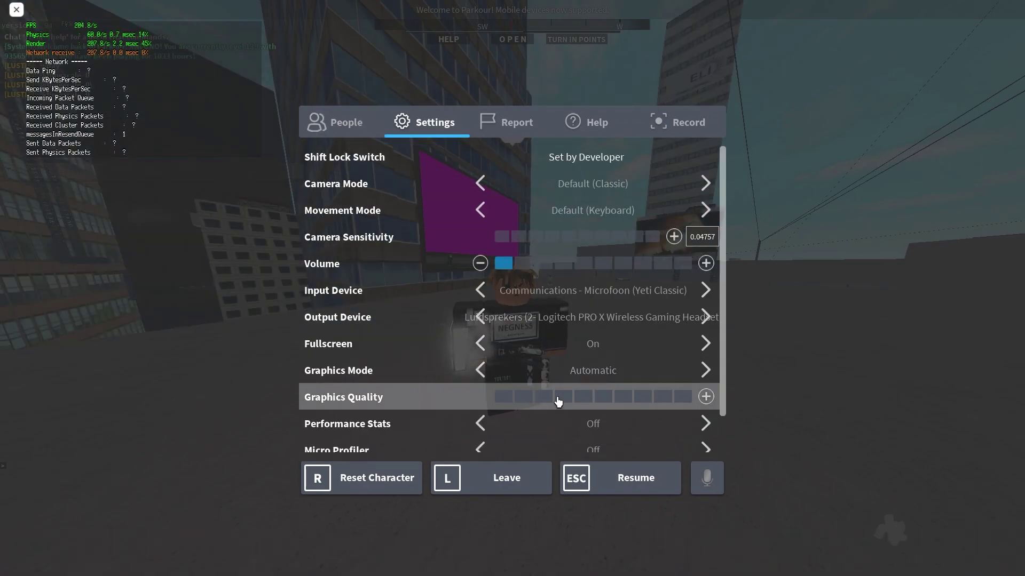
pyautogui.press('Escape')
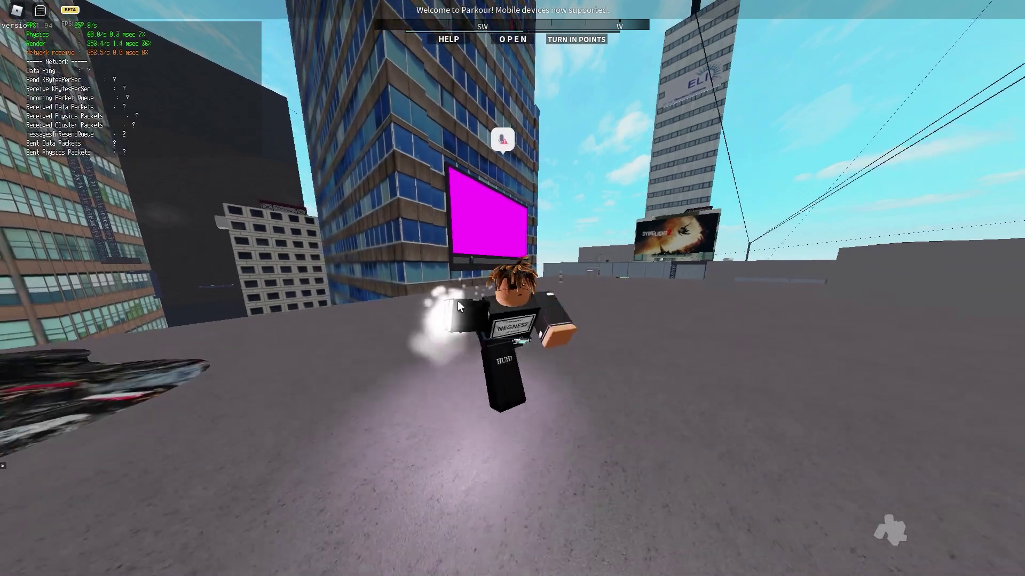
# Step: Walk the character around the rooftop to check the frame rate with automatic graphics
pyautogui.press('w')
pyautogui.press('s')
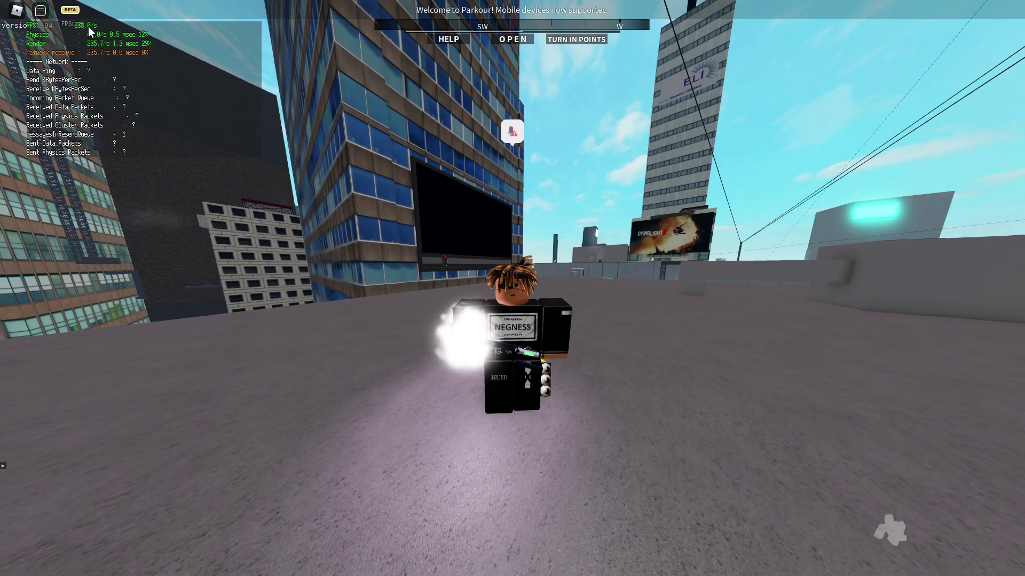
pyautogui.press('w')
pyautogui.press('a')
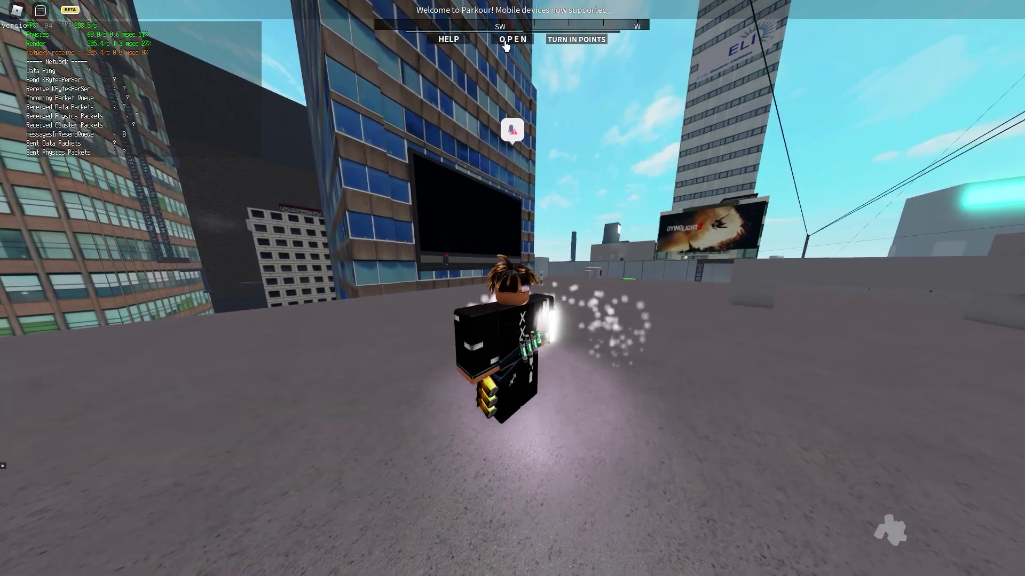
# Step: Open the Parkour game's own settings, reduce the field of view to 50 and turn the character around
pyautogui.click(516, 39)
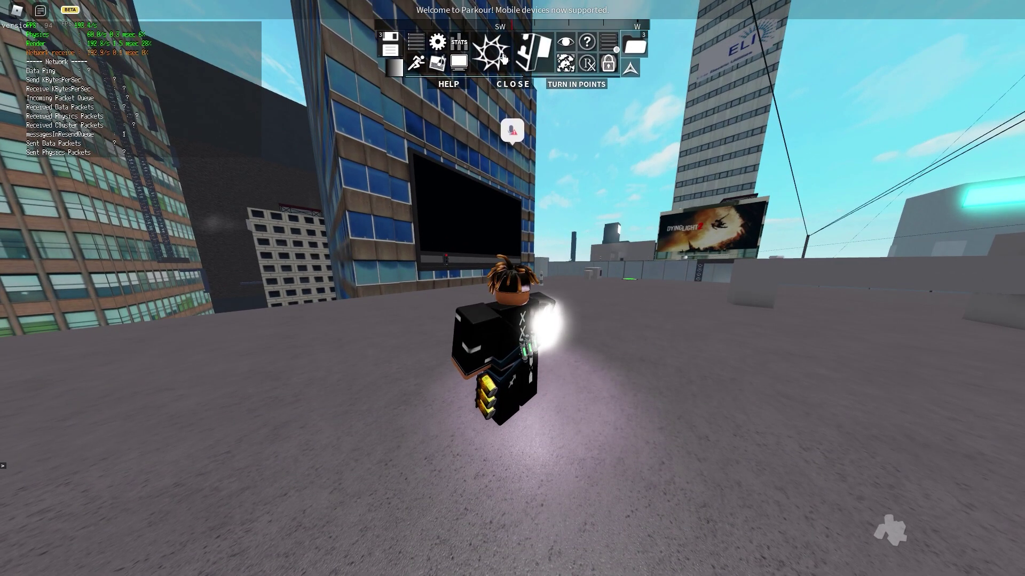
pyautogui.click(428, 48)
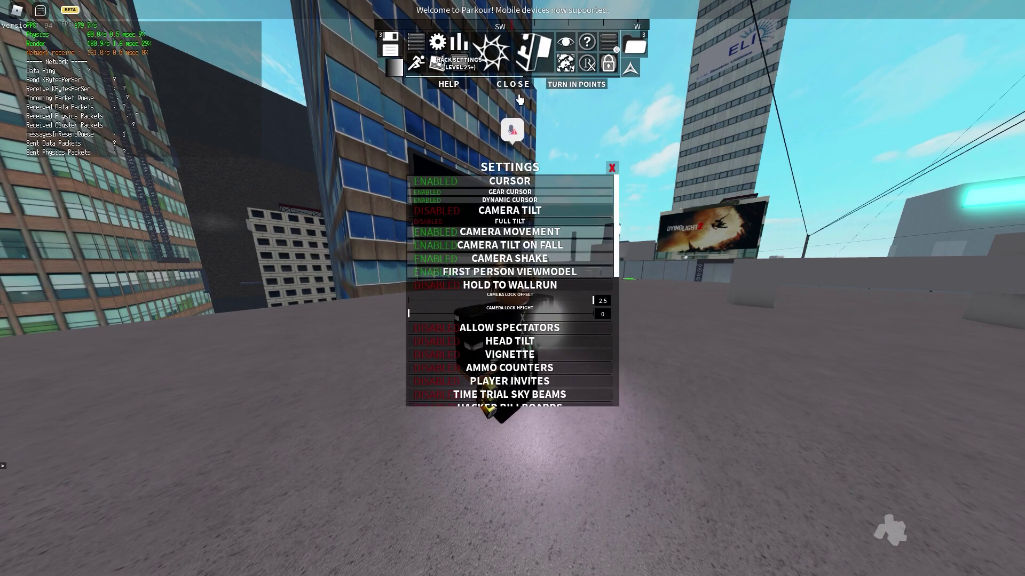
pyautogui.scroll(-10, 513, 253)
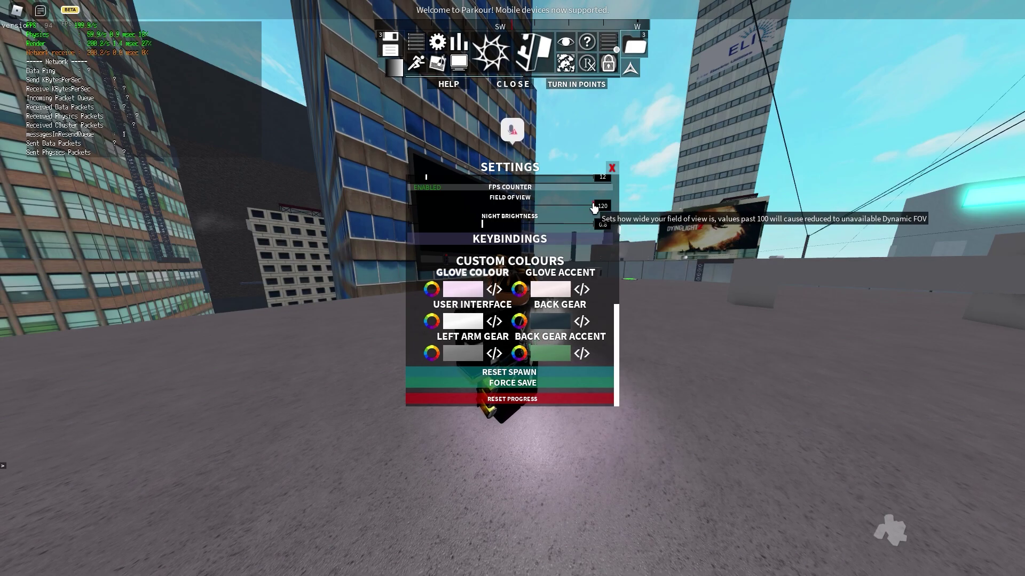
pyautogui.click(549, 205)
pyautogui.moveTo(550, 206); pyautogui.dragTo(360, 200)
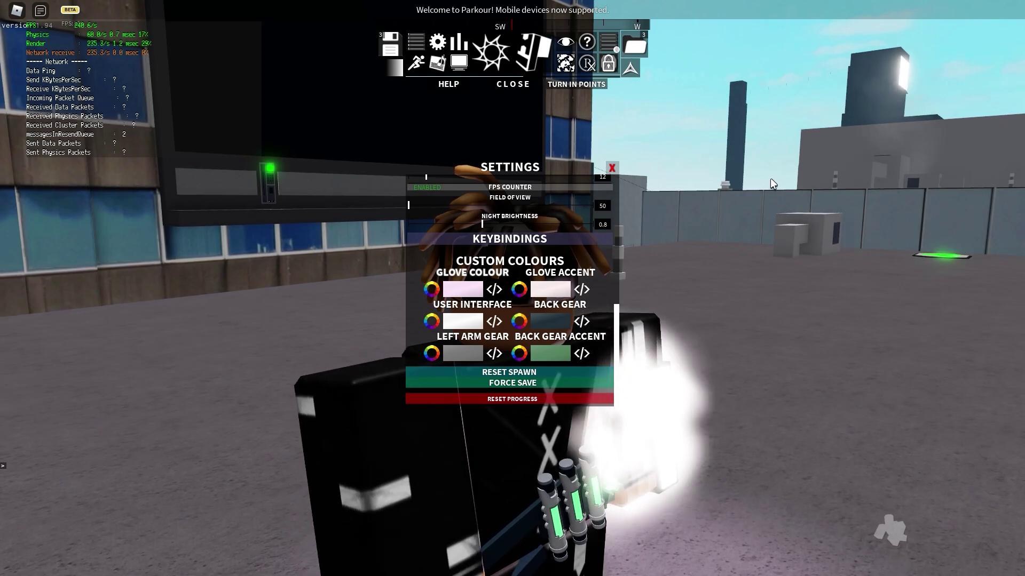
pyautogui.press('s')
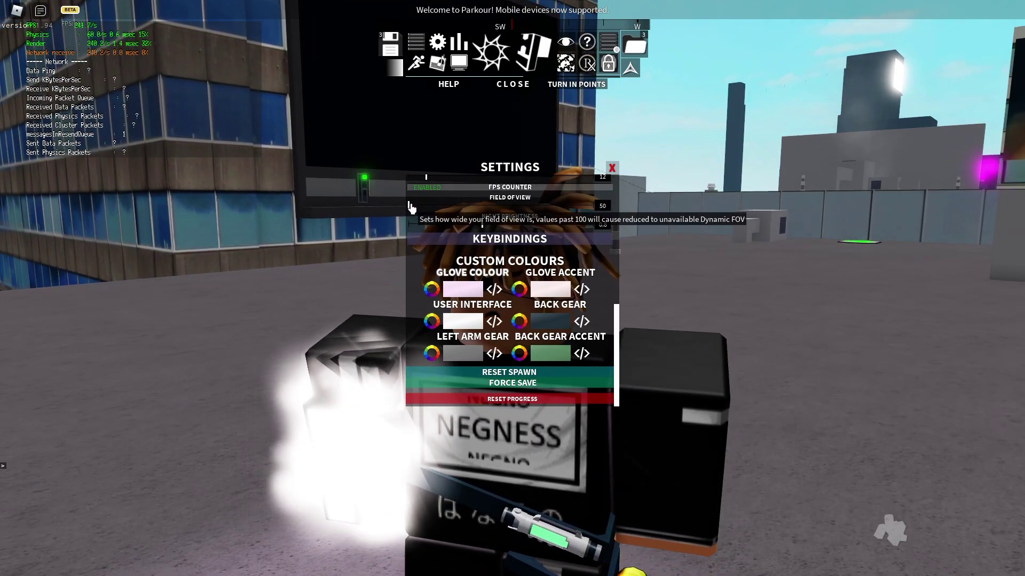
# Step: Raise the field of view to 120 and close the Parkour settings
pyautogui.moveTo(409, 205); pyautogui.dragTo(641, 206)
pyautogui.scroll(10, 535, 219)
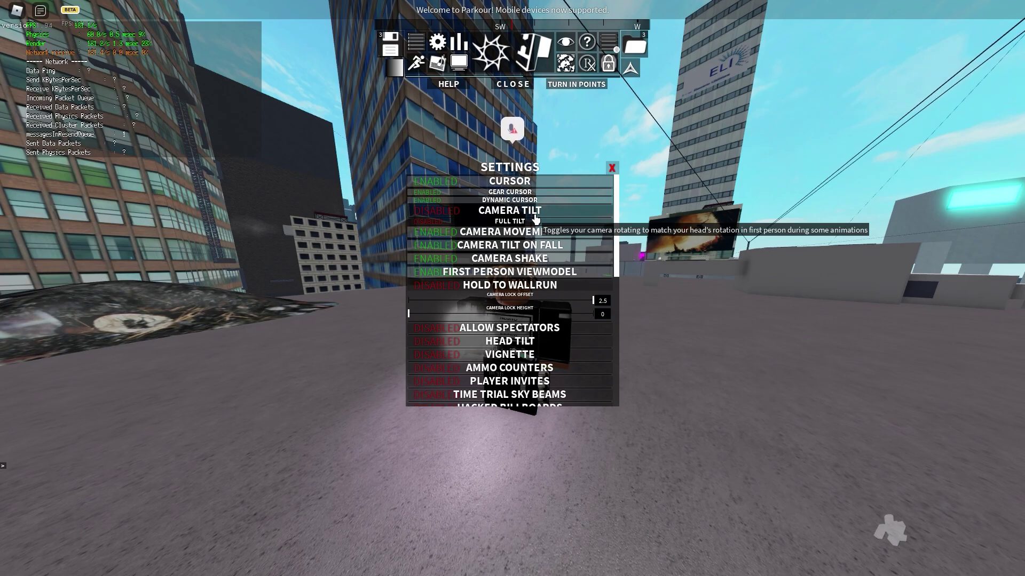
pyautogui.click(612, 170)
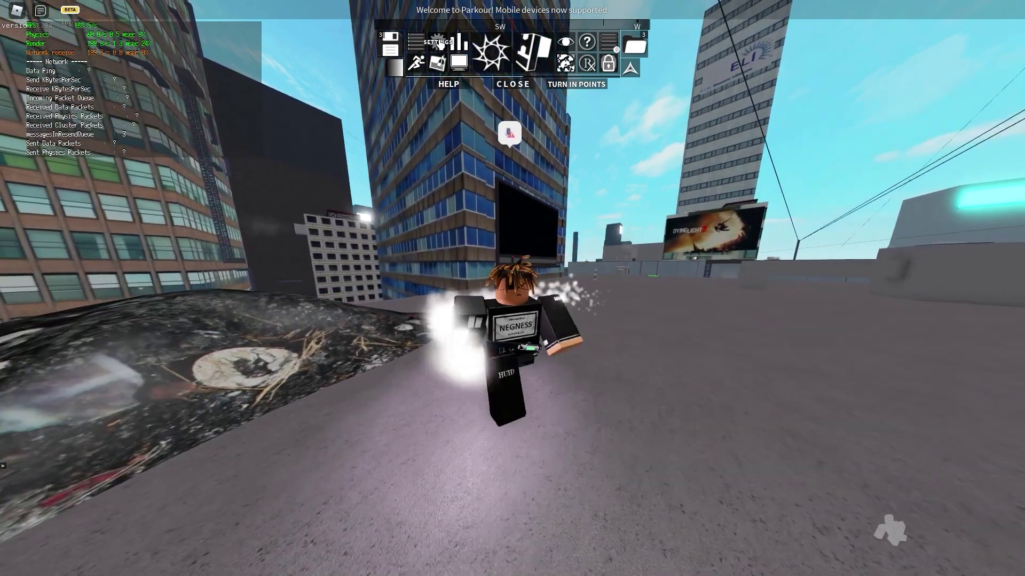
# Step: Reopen the Parkour settings and set the Graphics Level to LEMON
pyautogui.click(443, 49)
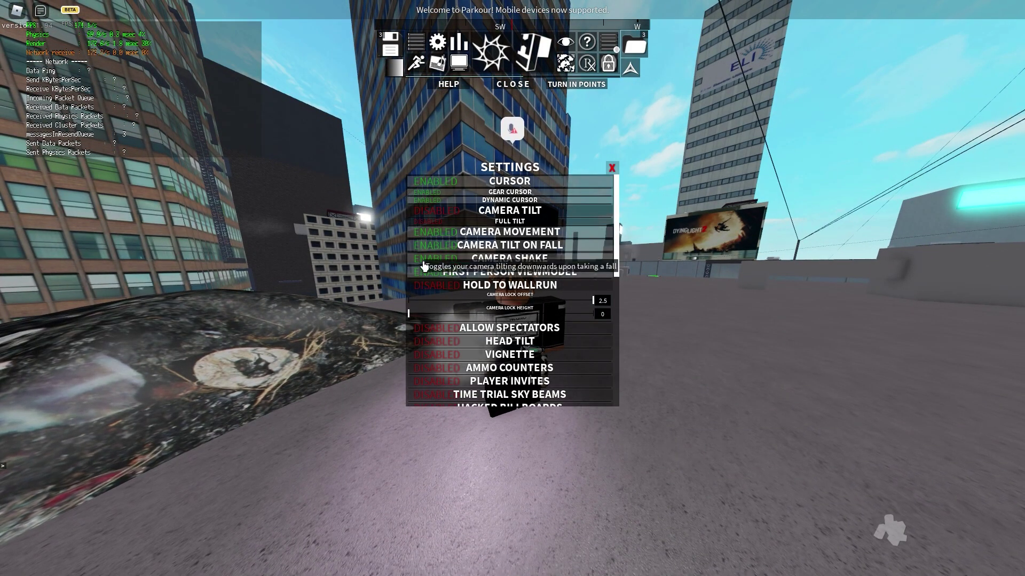
pyautogui.scroll(-5, 528, 292)
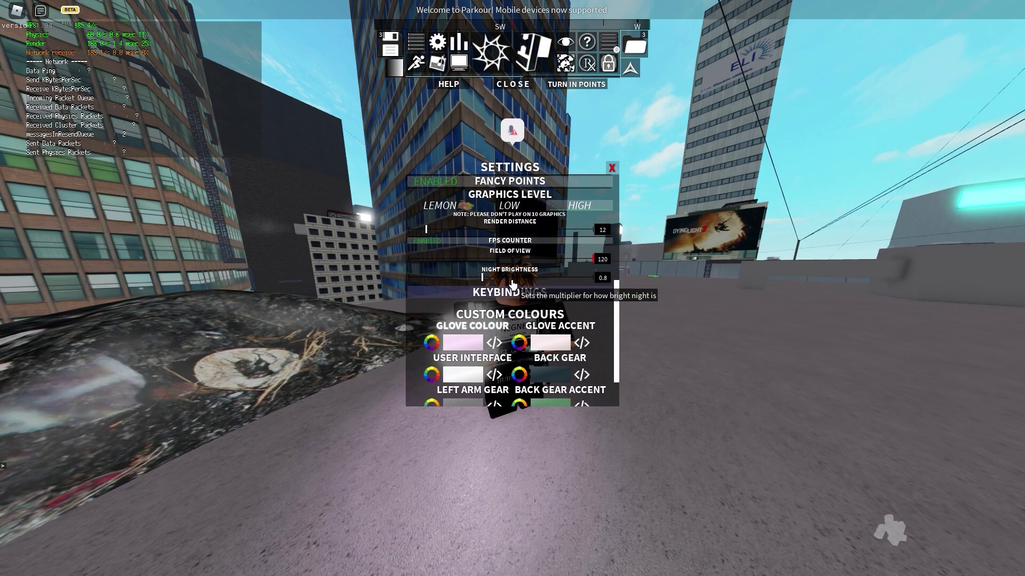
pyautogui.scroll(3, 428, 274)
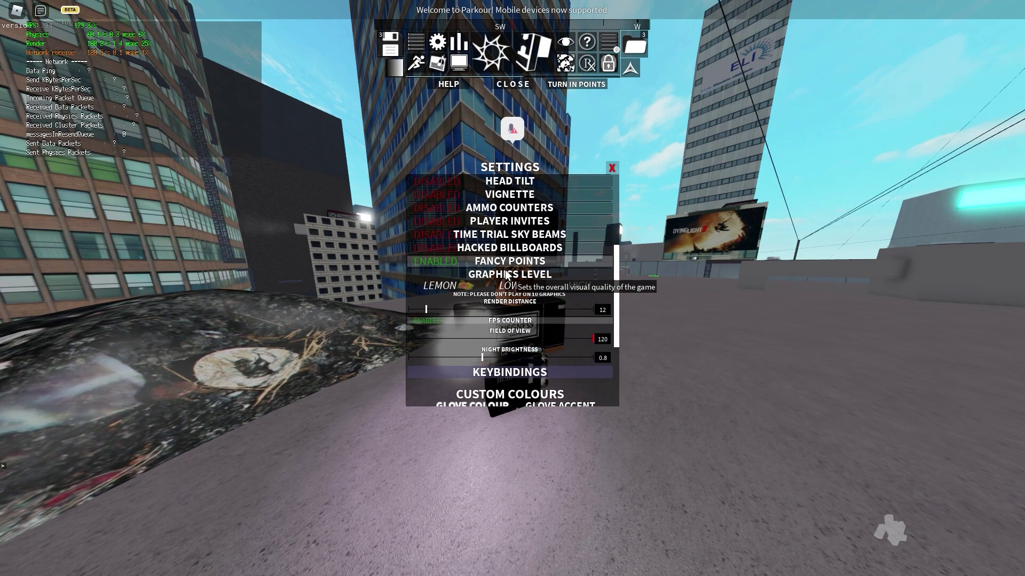
pyautogui.click(443, 287)
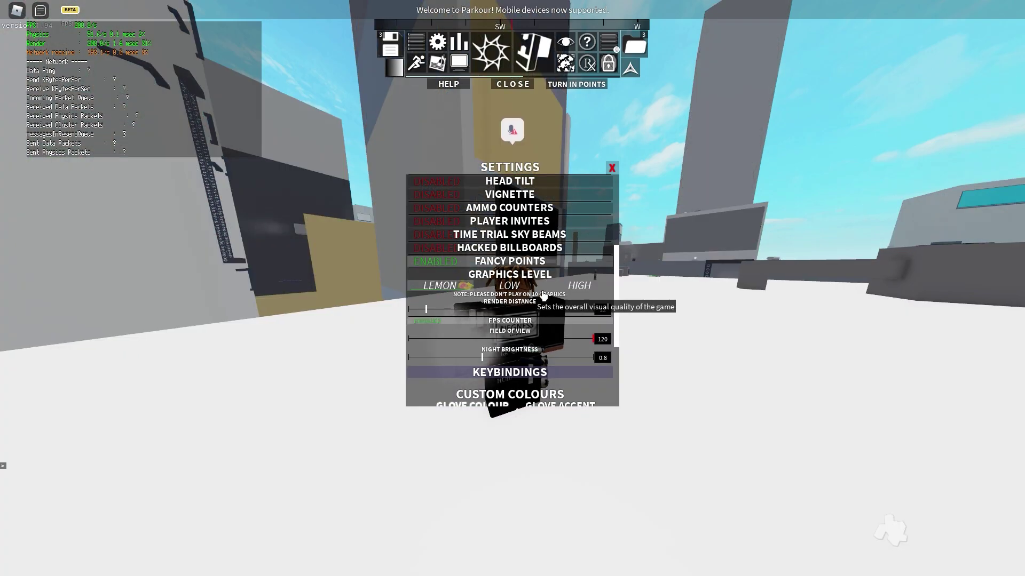
# Step: Set the Graphics Level to HIGH, close the Parkour settings and run across the rooftop
pyautogui.click(581, 287)
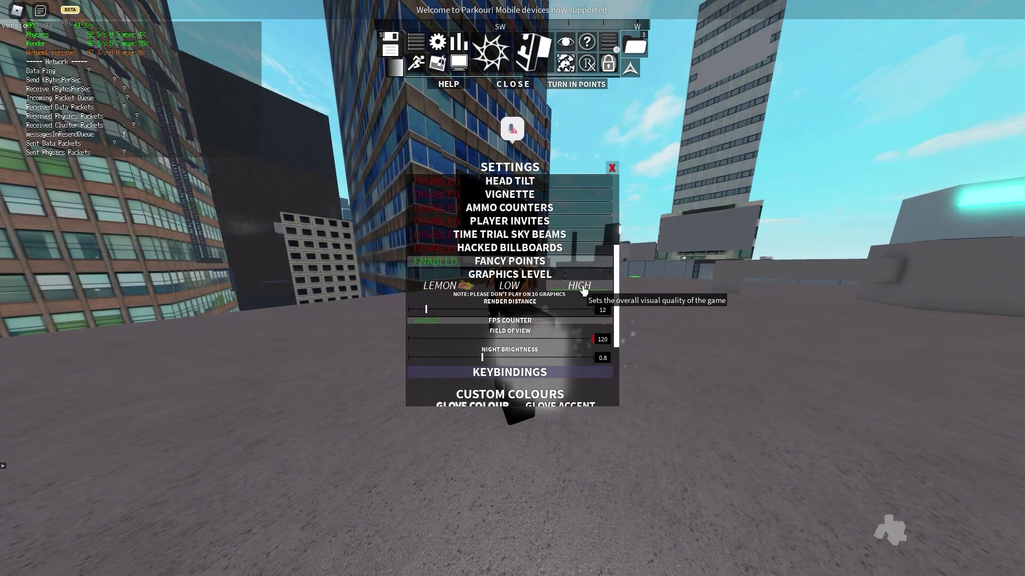
pyautogui.click(612, 168)
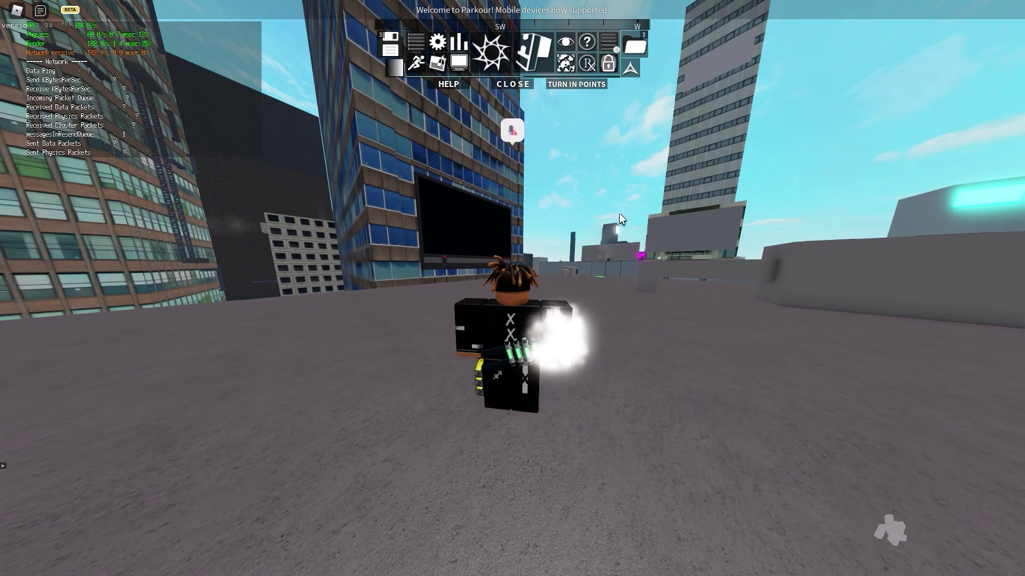
pyautogui.press('w')
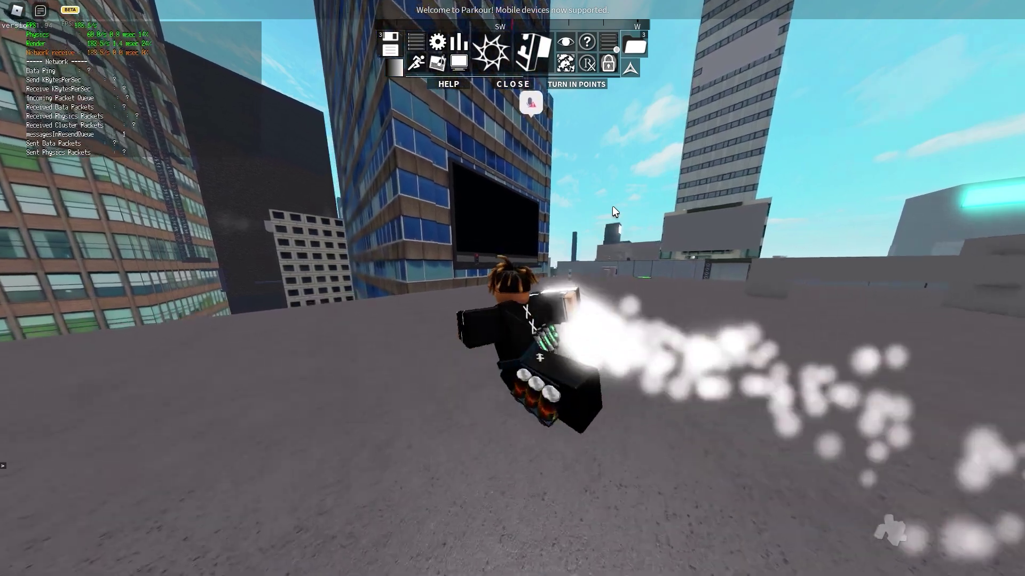
pyautogui.press('w')
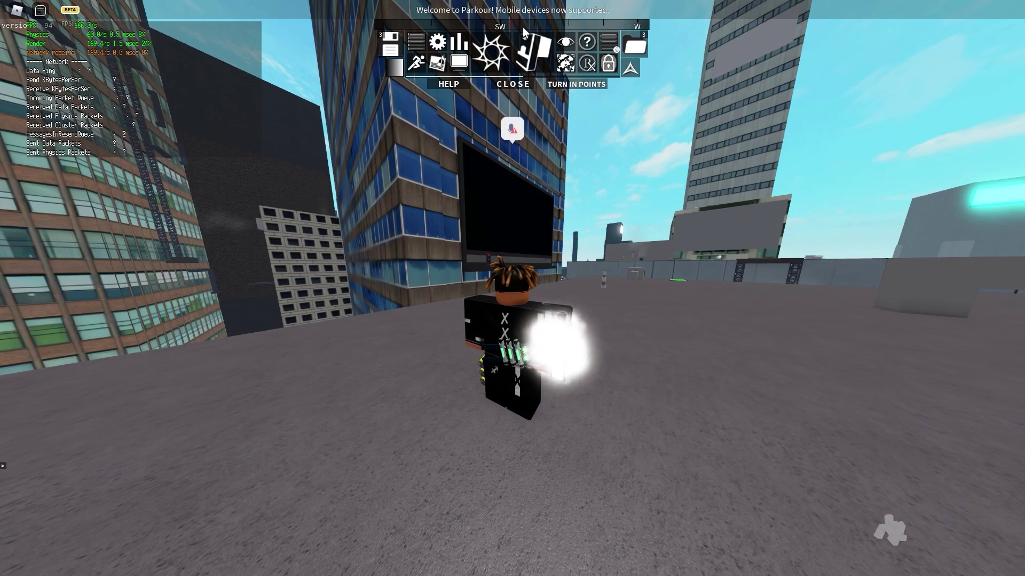
# Step: Move the character around the rooftop in Parkour to check the frame rate with the current settings
pyautogui.press('w')
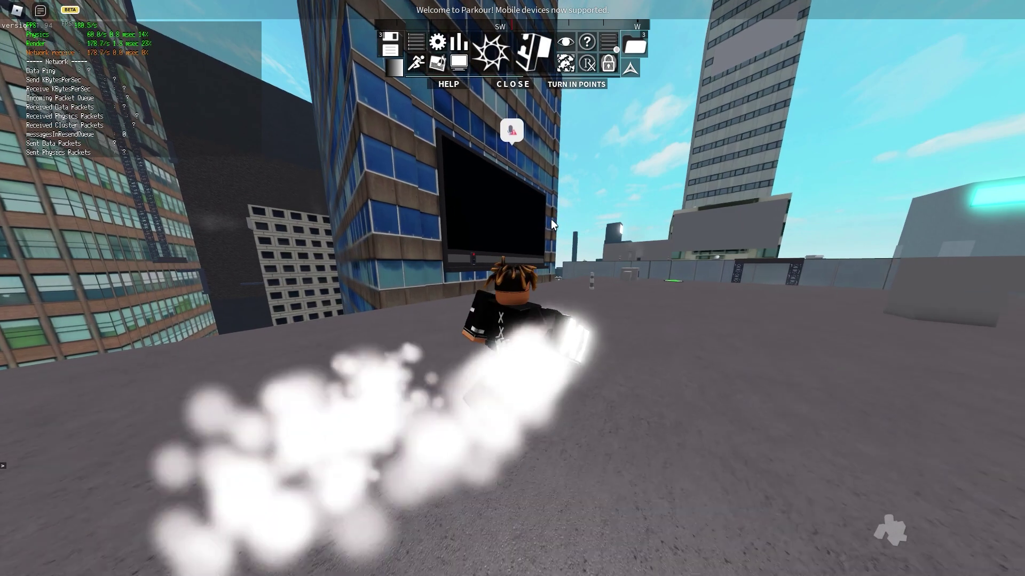
pyautogui.press('d')
pyautogui.press('s')
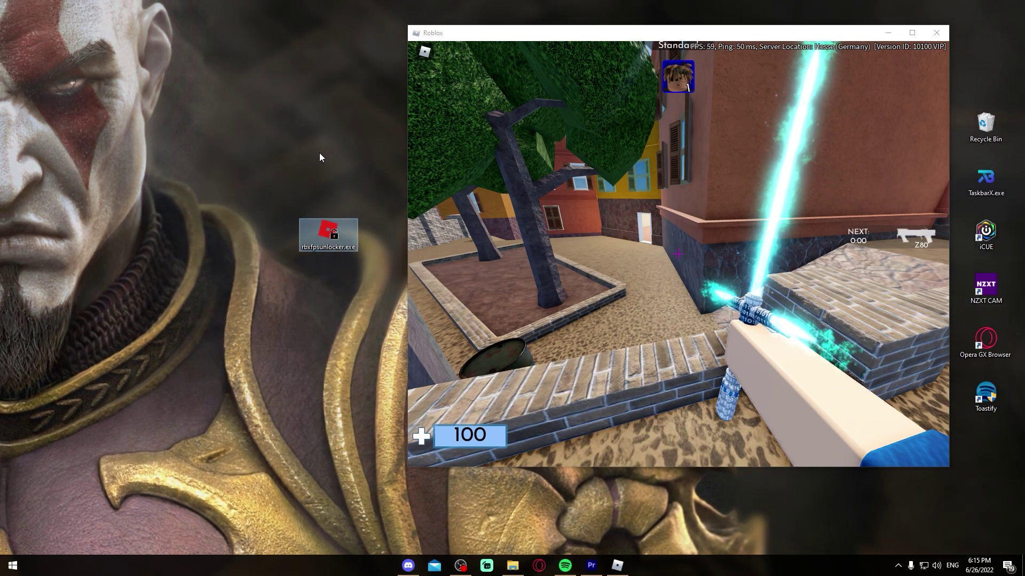
# Step: Launch rbxfpsunlocker.exe from the desktop while the Roblox game is running, and close Roblox once its frame rate has been checked
pyautogui.click(678, 254)
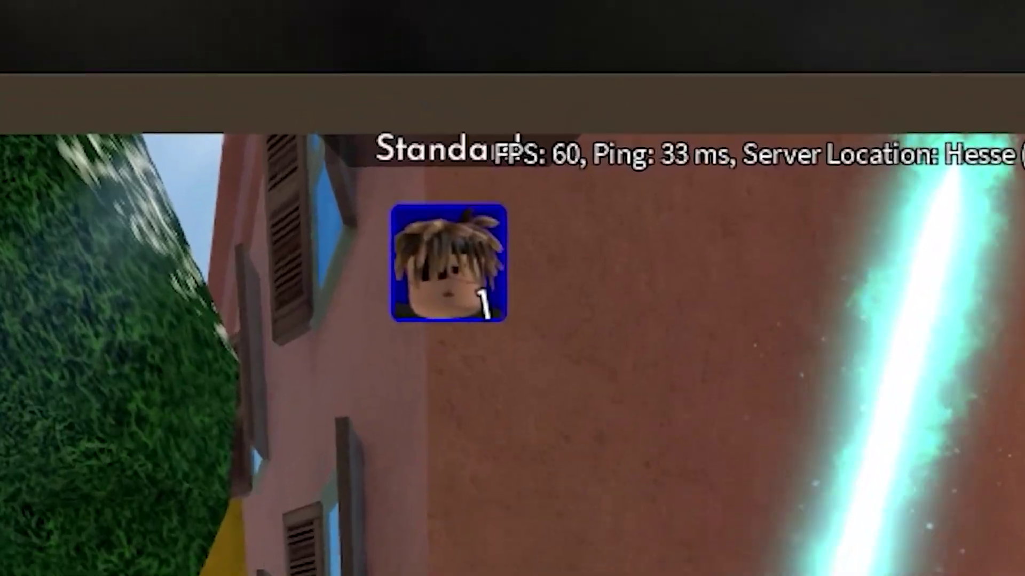
pyautogui.press('super')
pyautogui.click(375, 165)
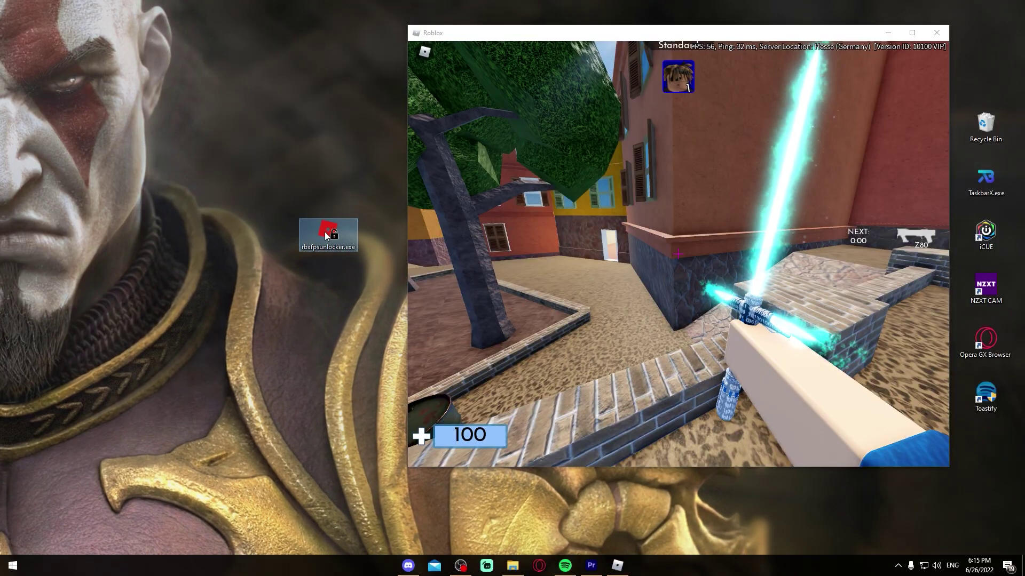
pyautogui.doubleClick(325, 232)
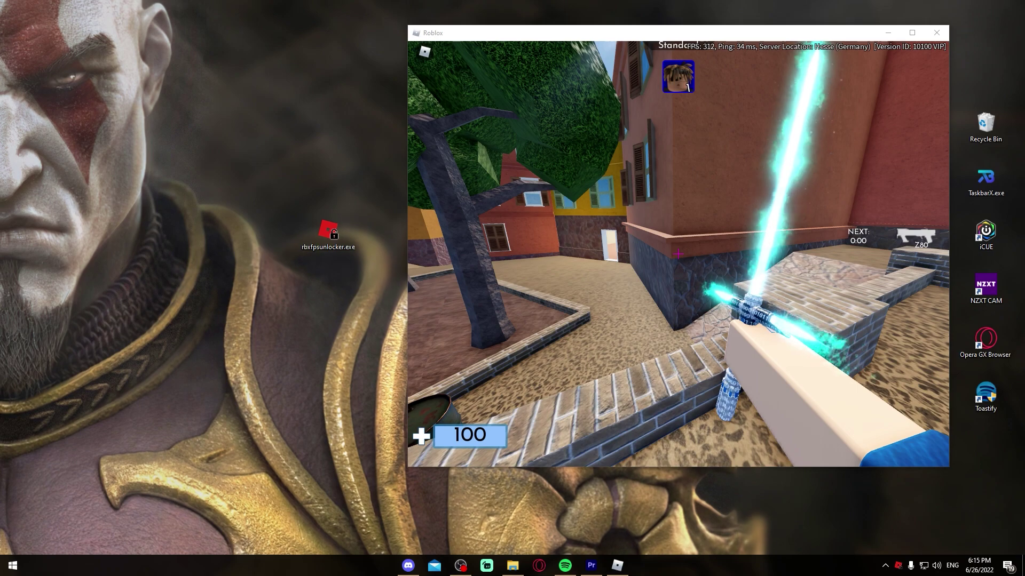
pyautogui.hotkey('alt', 'F4')
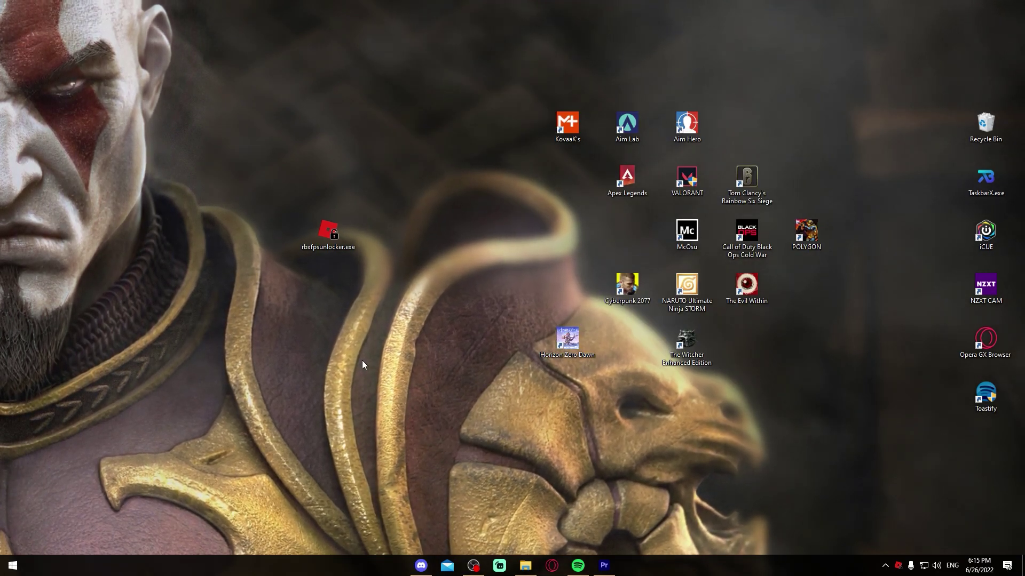
# Step: Open the Windows Temp folder by entering temp in the Run dialog
pyautogui.click(13, 565)
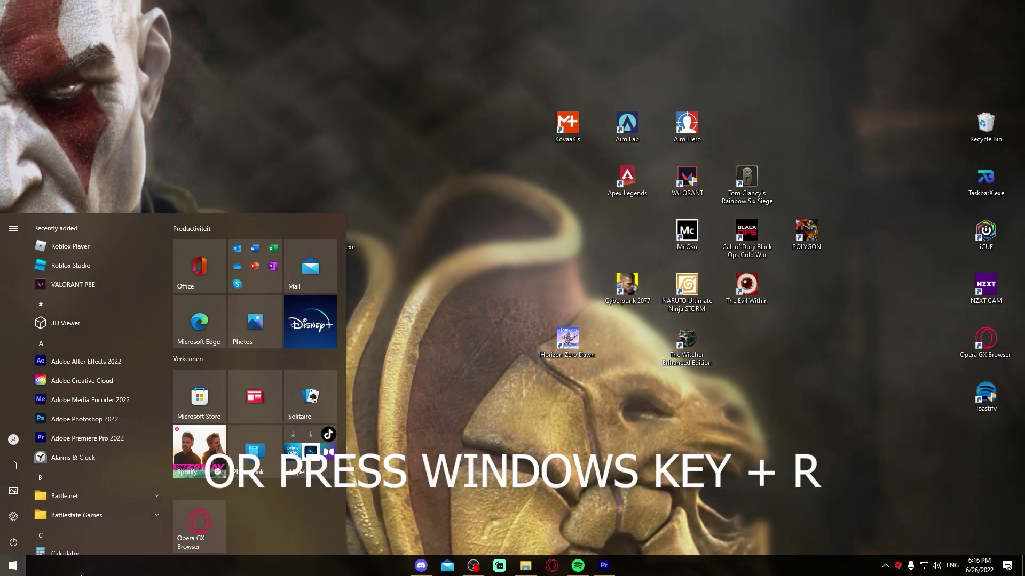
pyautogui.write('RUN')
pyautogui.press('Return')
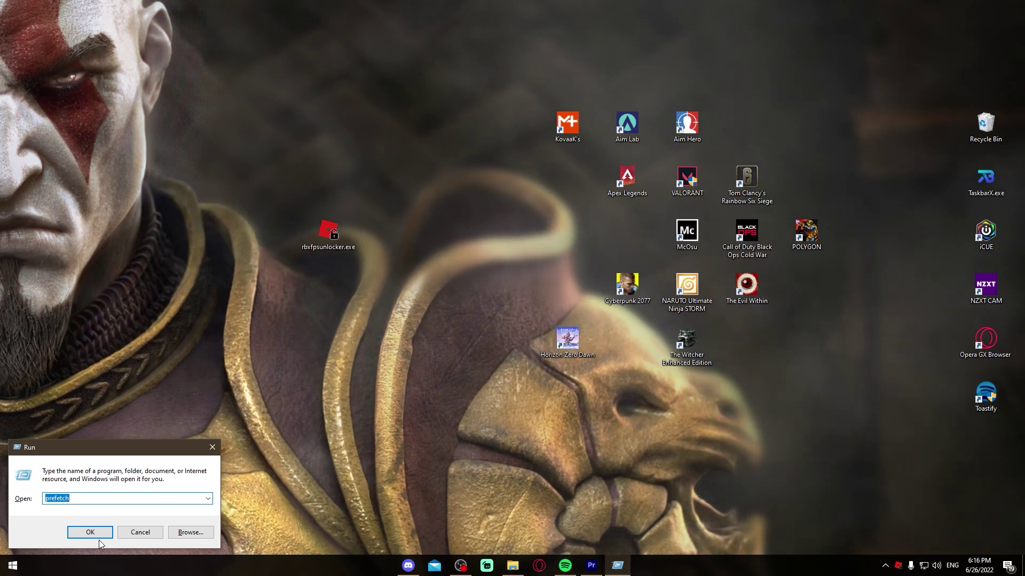
pyautogui.write('temp')
pyautogui.press('Return')
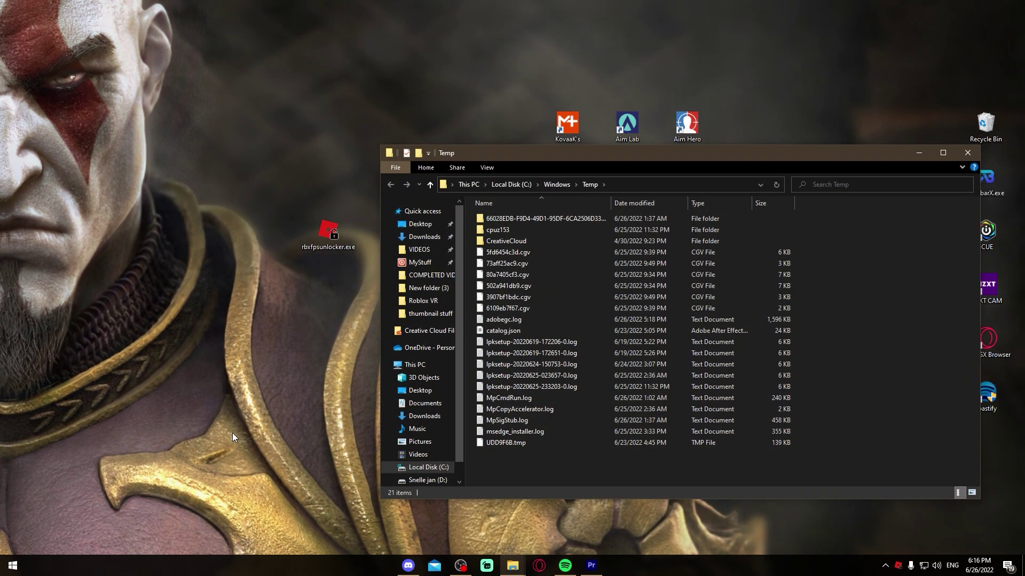
# Step: Delete everything in the Windows Temp folder, skipping items that are in use, and close the folder
pyautogui.moveTo(731, 463); pyautogui.dragTo(604, 243)
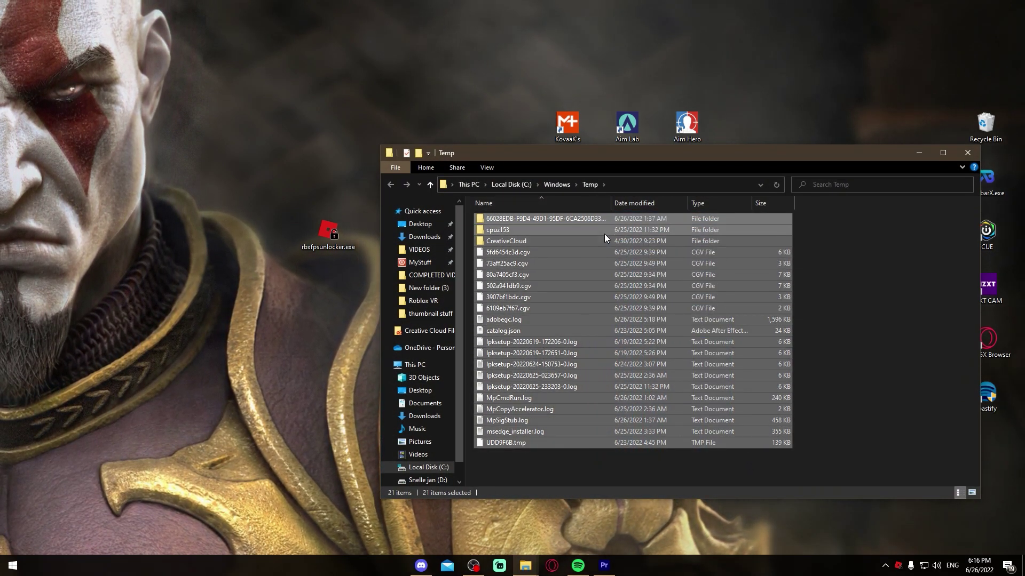
pyautogui.press('Delete')
pyautogui.click(189, 240)
pyautogui.click(273, 254)
pyautogui.click(967, 153)
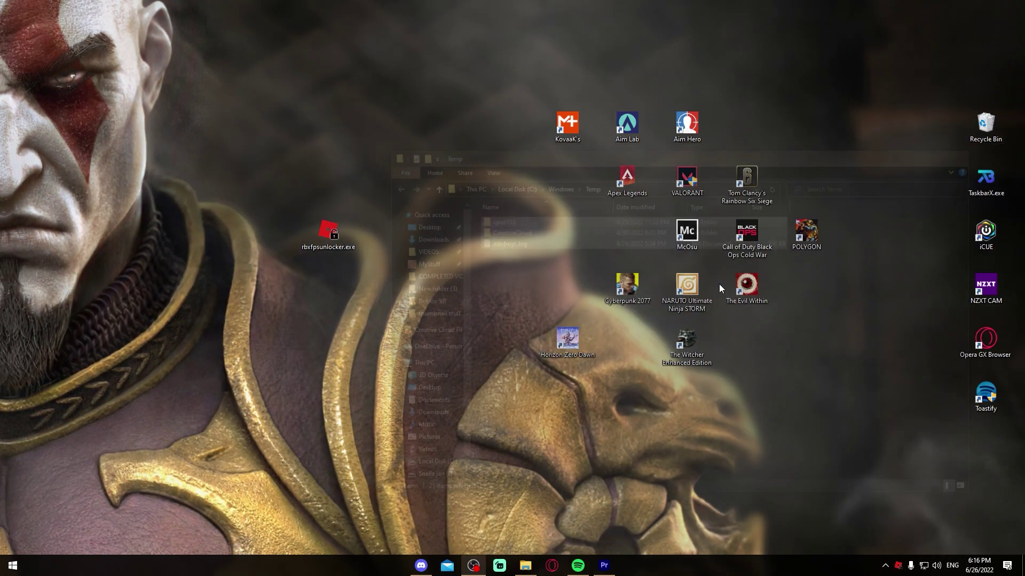
# Step: Open the user account's local Temp folder by entering %TEMP% in the Run dialog
pyautogui.click(13, 565)
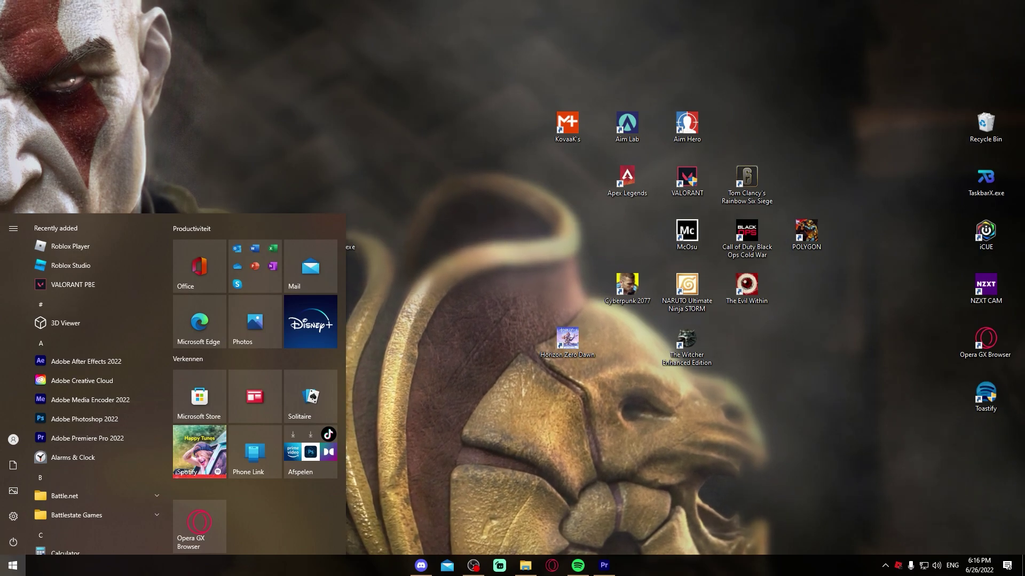
pyautogui.write('run')
pyautogui.press('Return')
pyautogui.write('%')
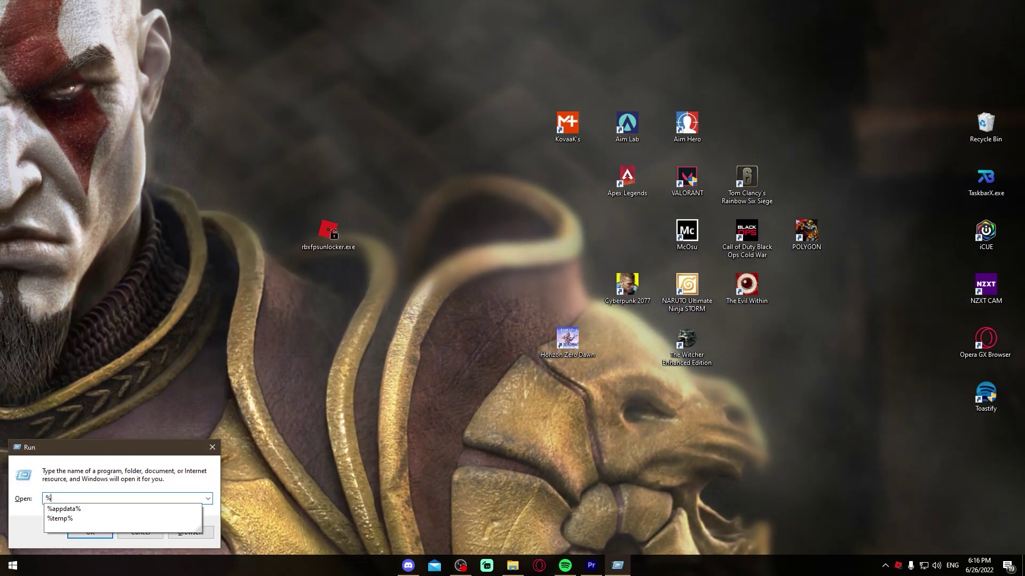
pyautogui.write('TEM')
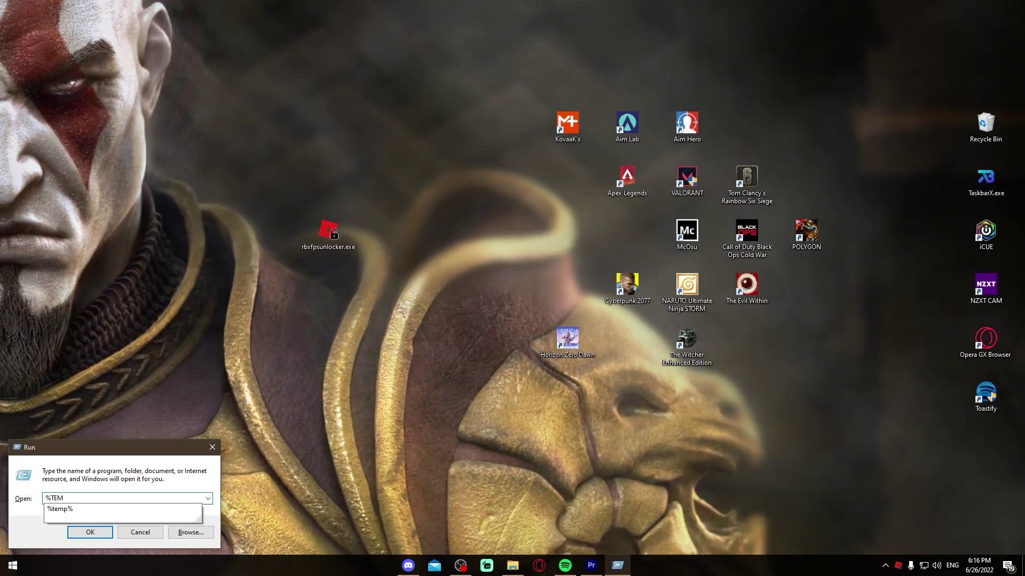
pyautogui.write('P%')
pyautogui.press('Return')
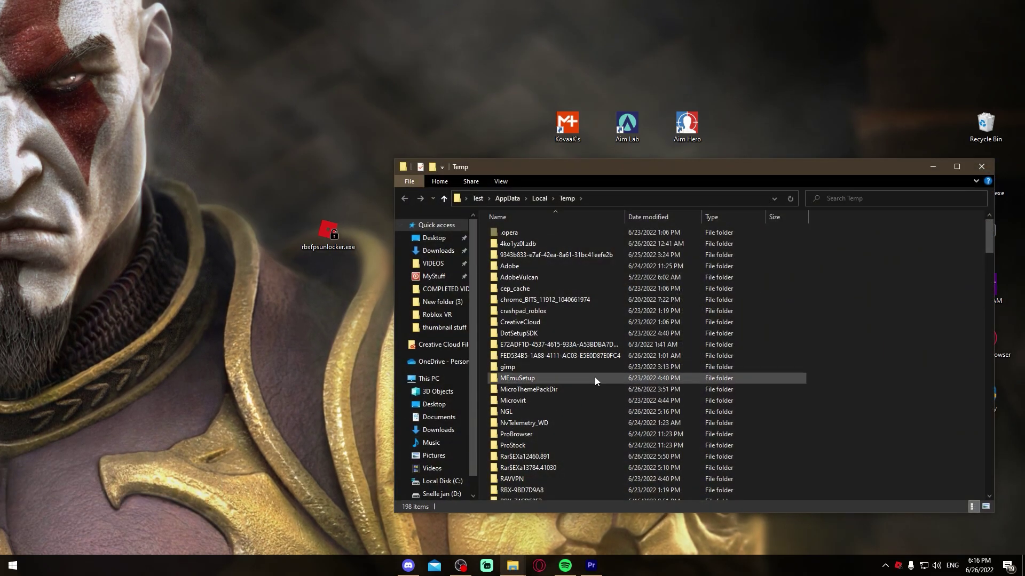
# Step: Delete all files and folders in the user's local Temp folder, skipping those in use, and close the folder
pyautogui.hotkey('ctrl', 'a')
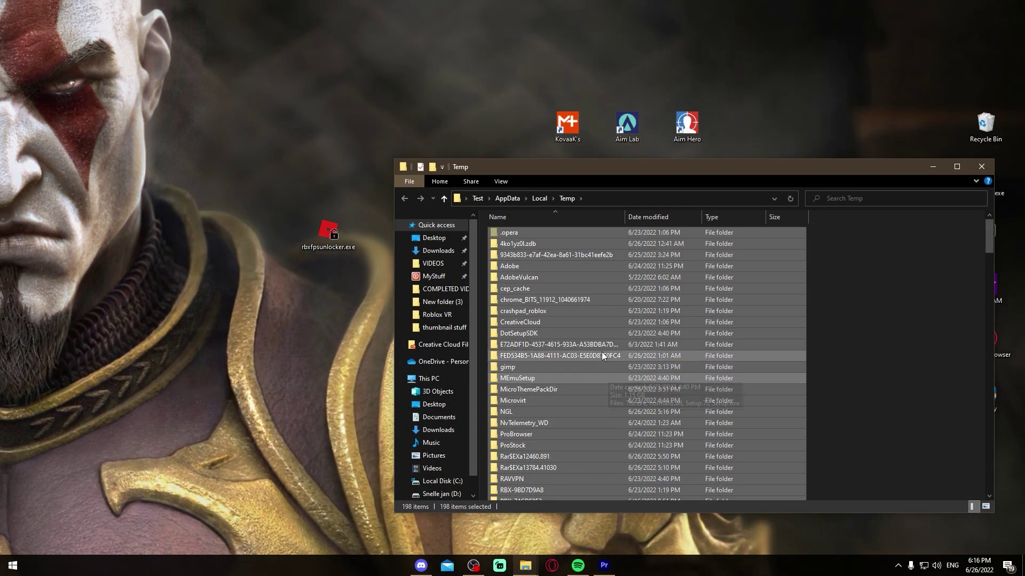
pyautogui.press('Delete')
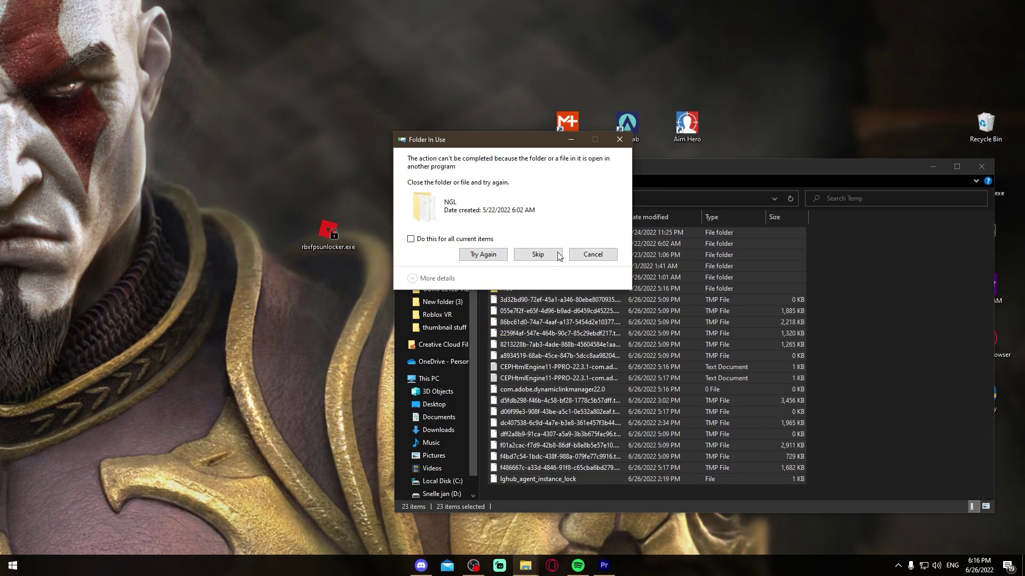
pyautogui.click(552, 255)
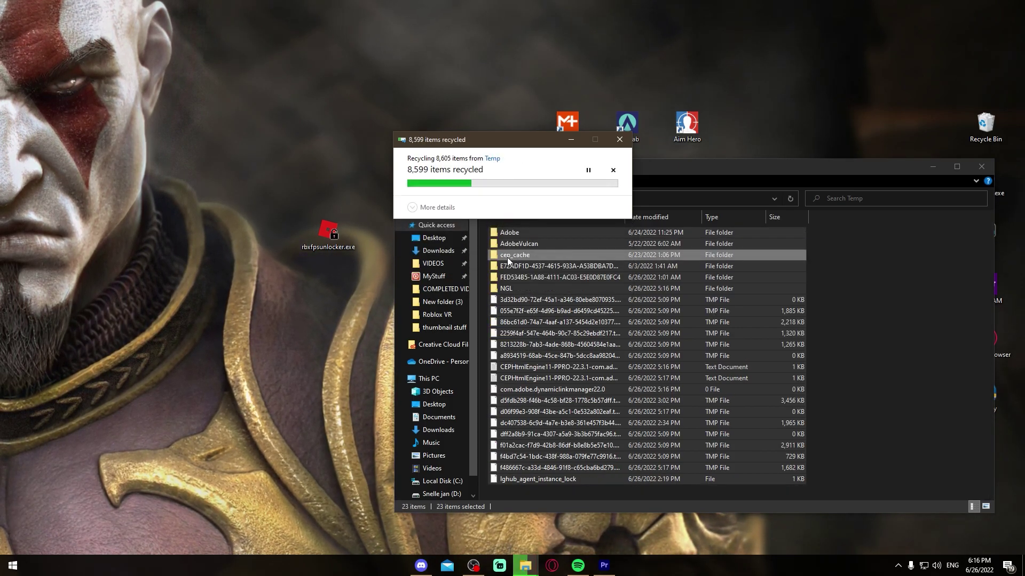
pyautogui.click(500, 233)
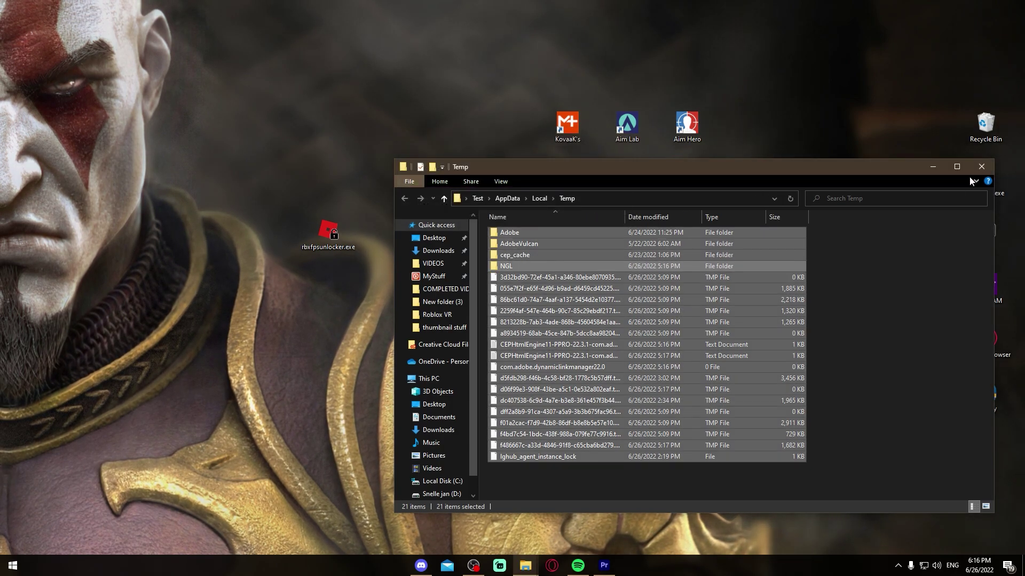
pyautogui.click(976, 168)
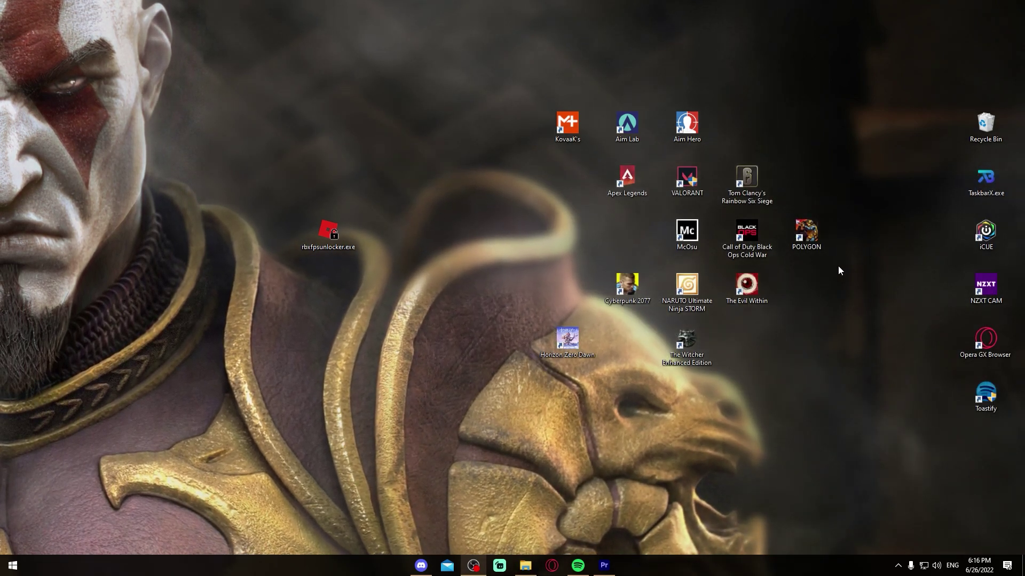
# Step: Bring up the Run dialog again from the Windows search
pyautogui.click(25, 568)
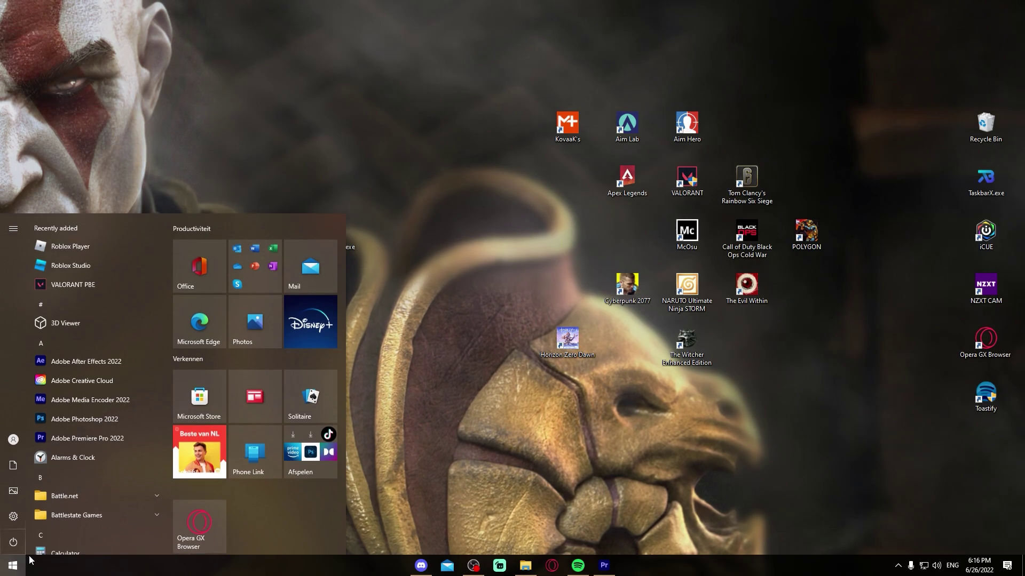
pyautogui.write('run')
pyautogui.press('Return')
pyautogui.write('PREFETCH')
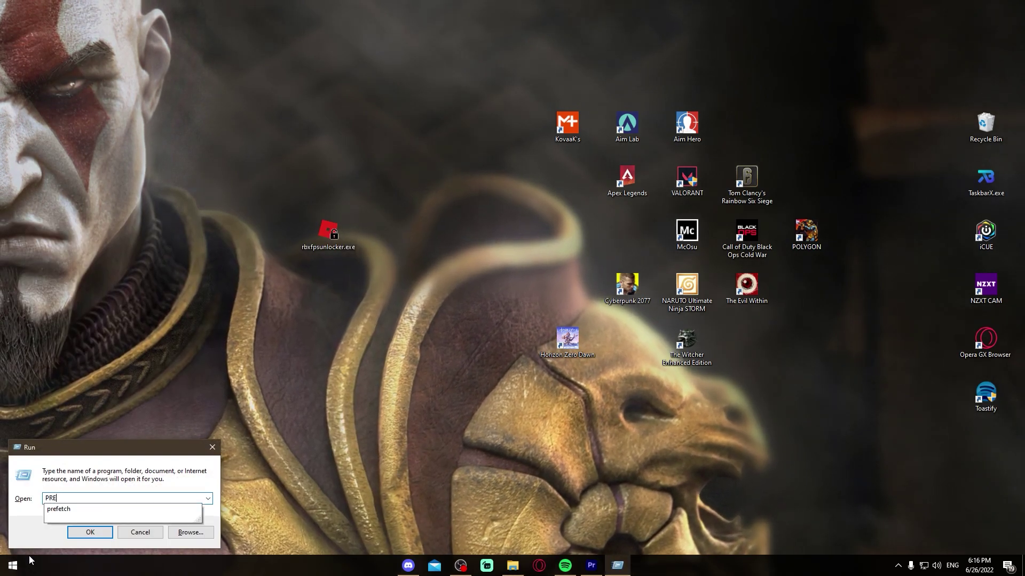
pyautogui.press('Return')
pyautogui.press('Return')
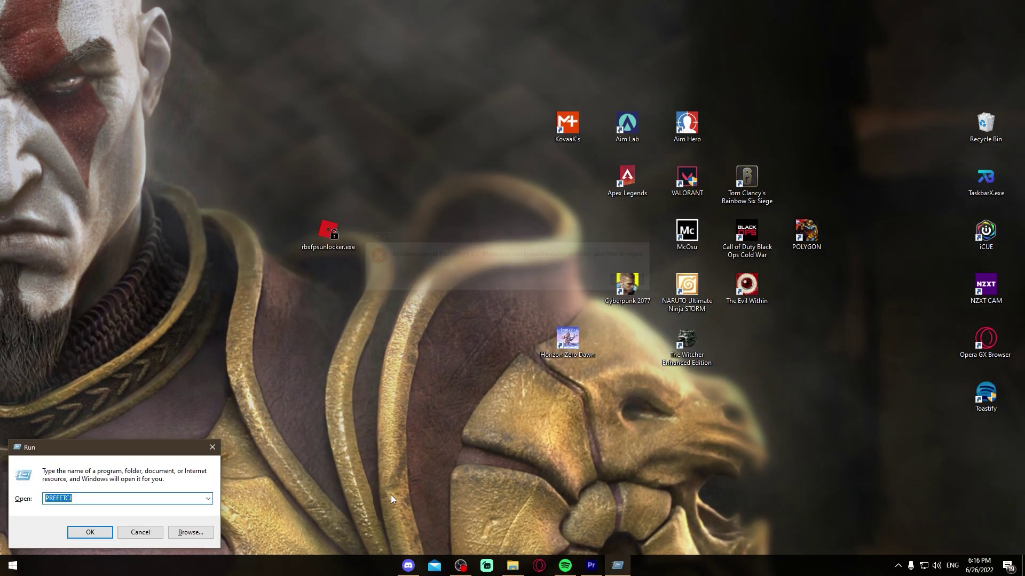
# Step: Run prefetch to open the Windows prefetch folder, grant permanent access to it and move its window nearer the screen's centre
pyautogui.write('prefetch')
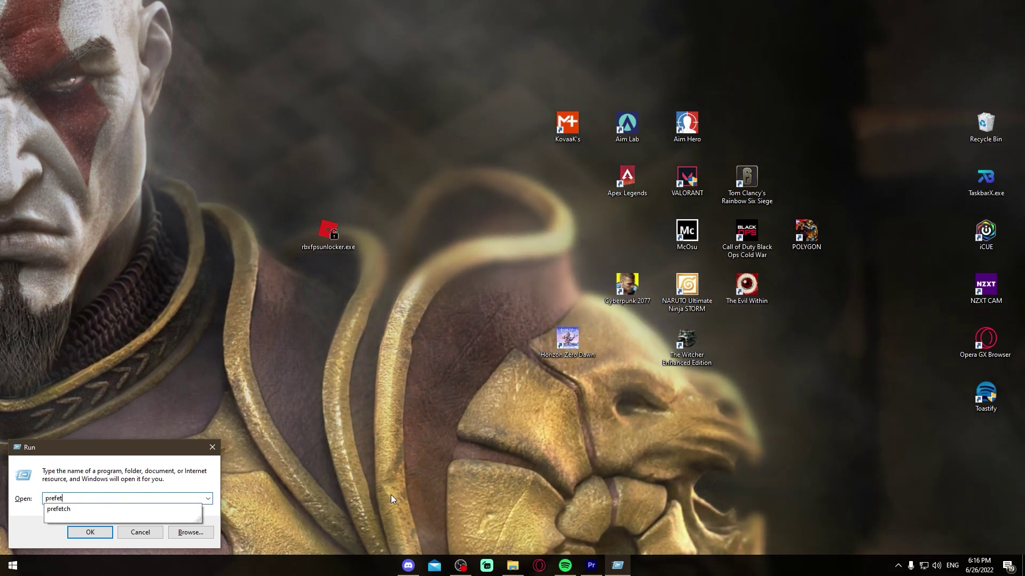
pyautogui.press('Return')
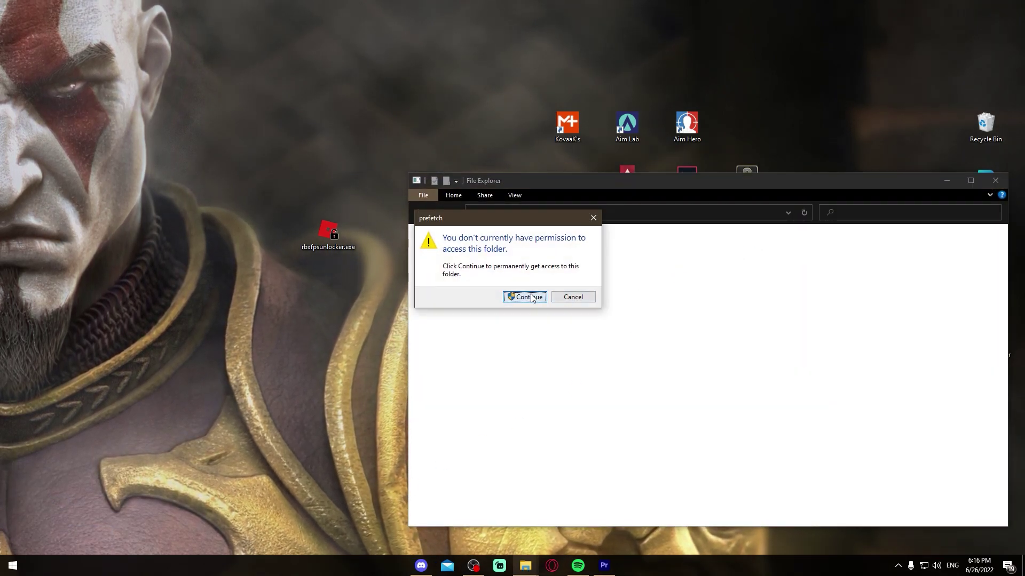
pyautogui.press('Return')
pyautogui.moveTo(645, 182); pyautogui.dragTo(481, 131)
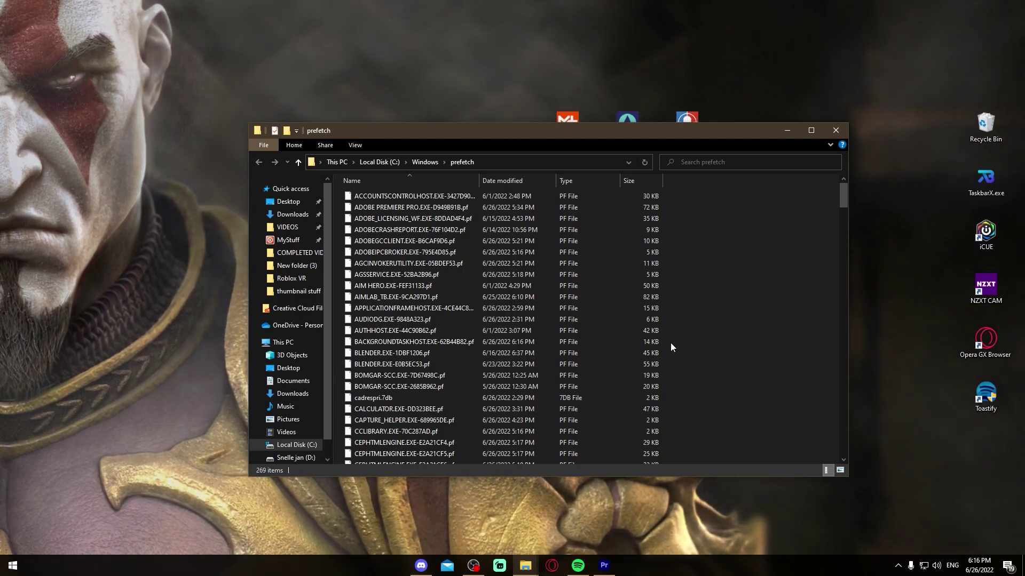
# Step: Delete all files in the prefetch folder, skipping every item in use, and close the folder
pyautogui.hotkey('ctrl', 'a')
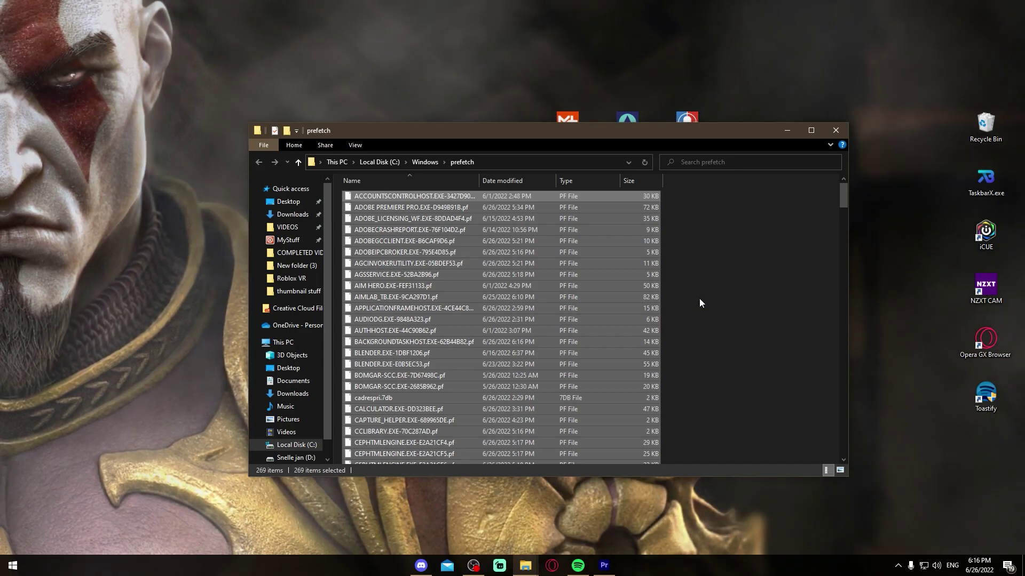
pyautogui.press('Delete')
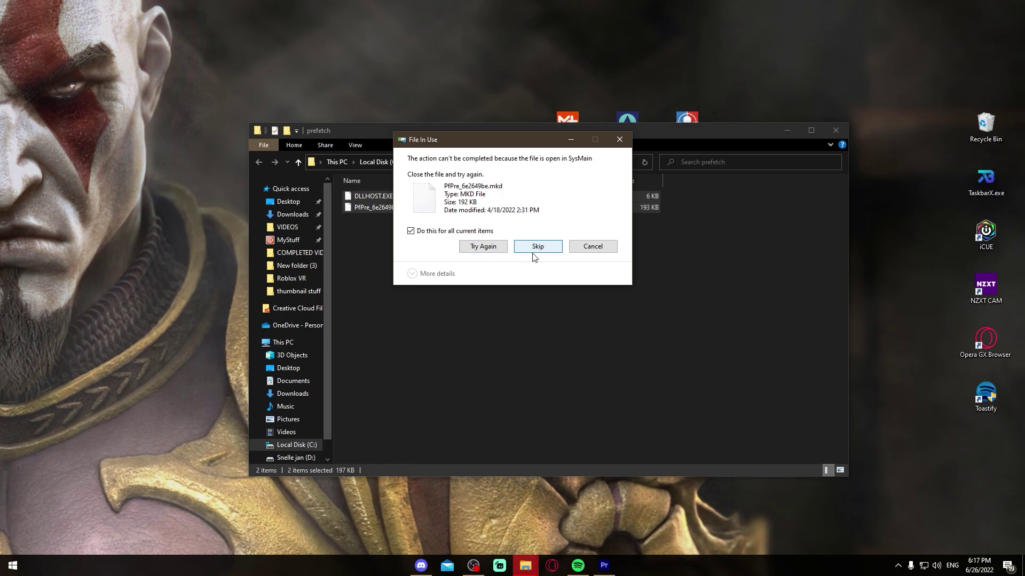
pyautogui.click(533, 255)
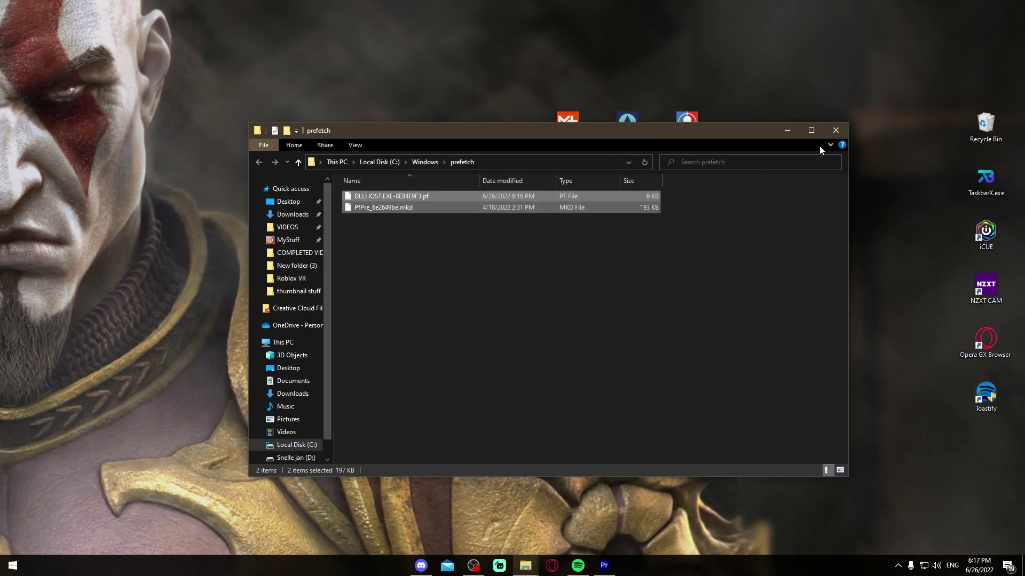
pyautogui.click(835, 130)
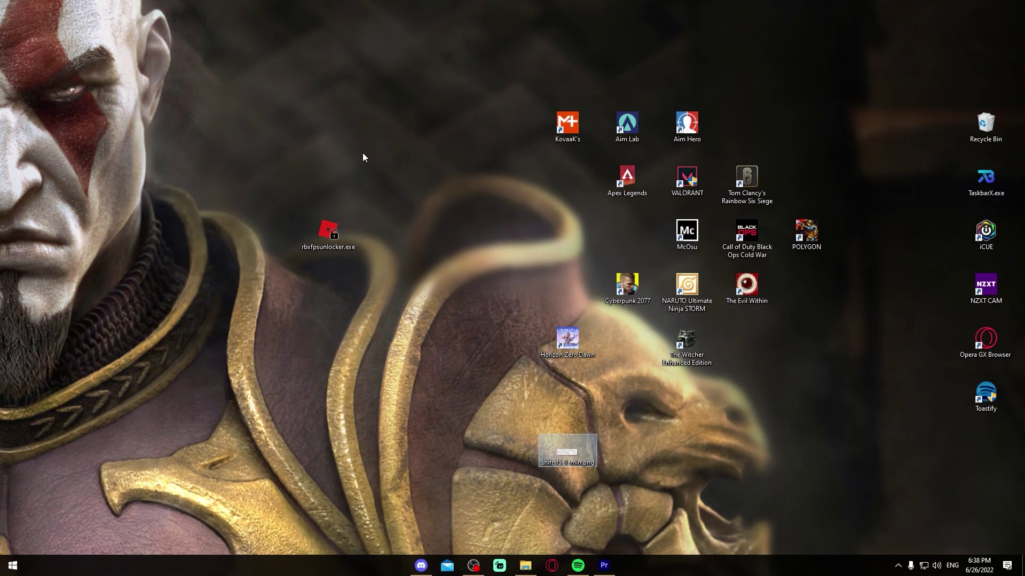
# Step: Search Windows for pc, open the properties of This PC and go to the advanced system settings
pyautogui.click(13, 568)
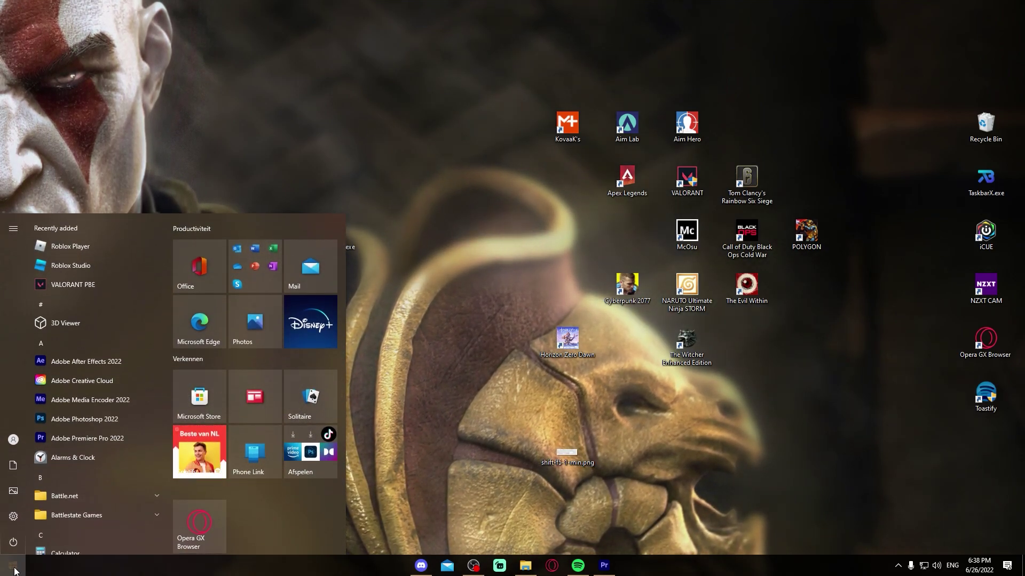
pyautogui.write('pc')
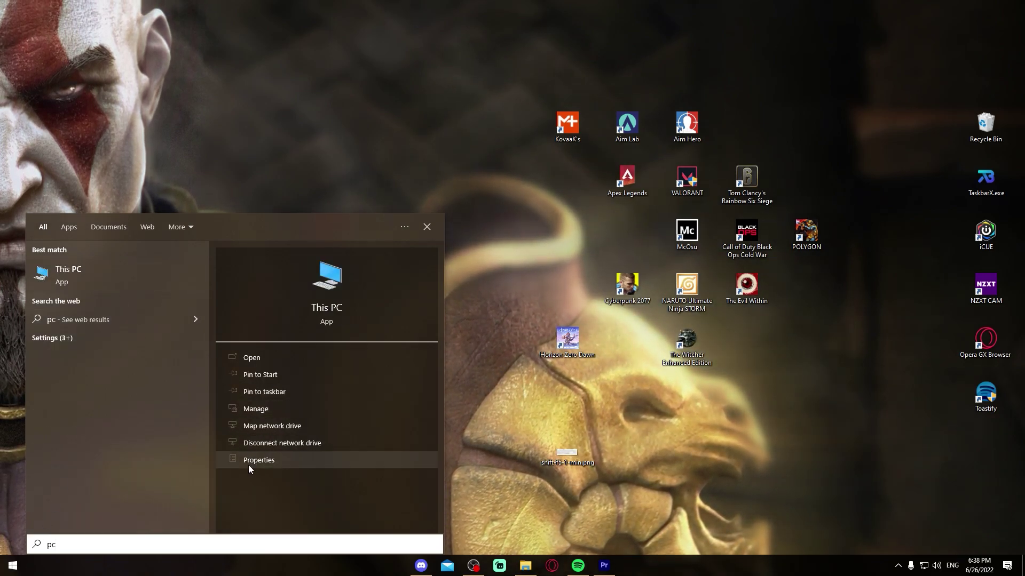
pyautogui.rightClick(89, 275)
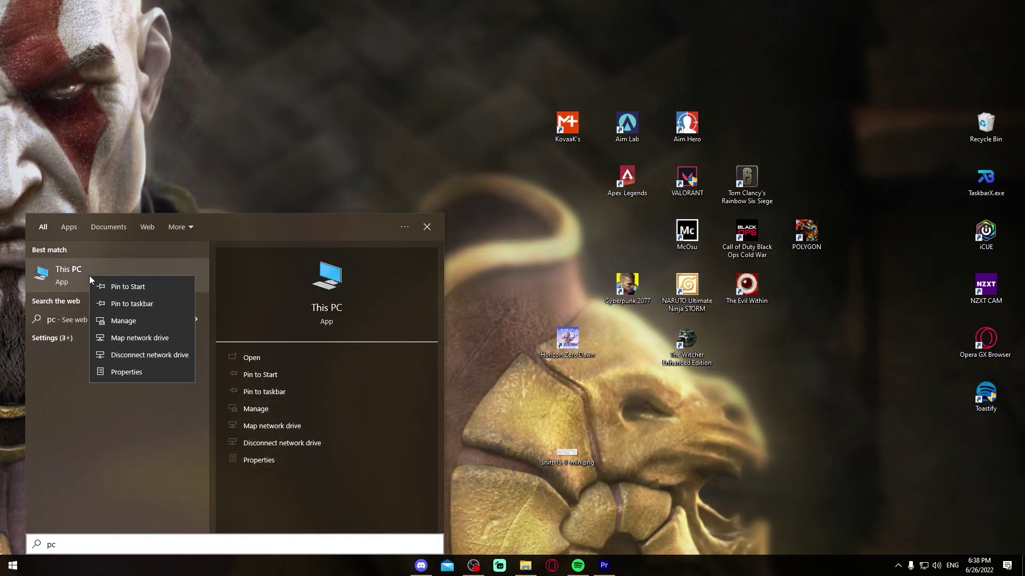
pyautogui.click(150, 366)
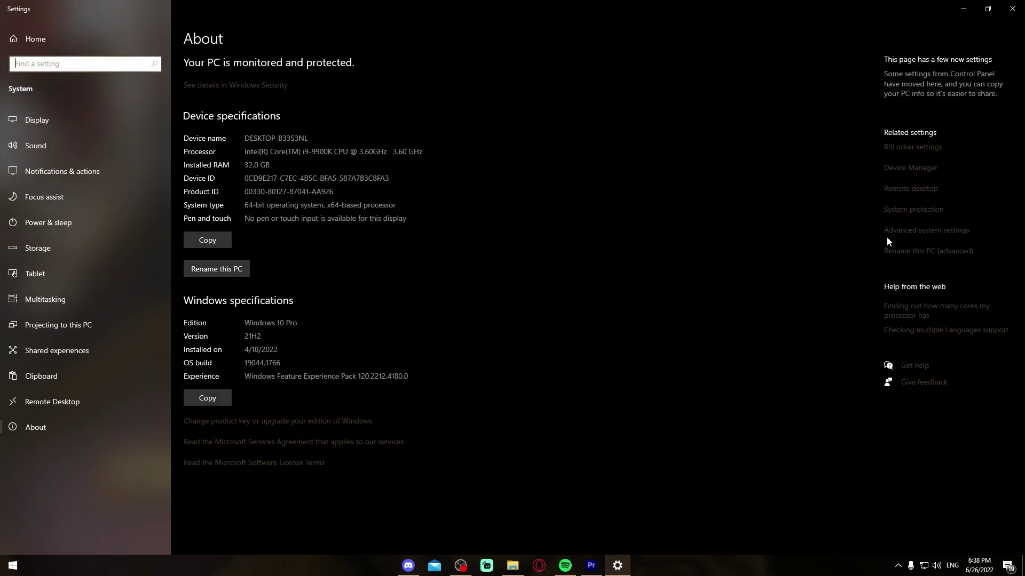
pyautogui.click(911, 232)
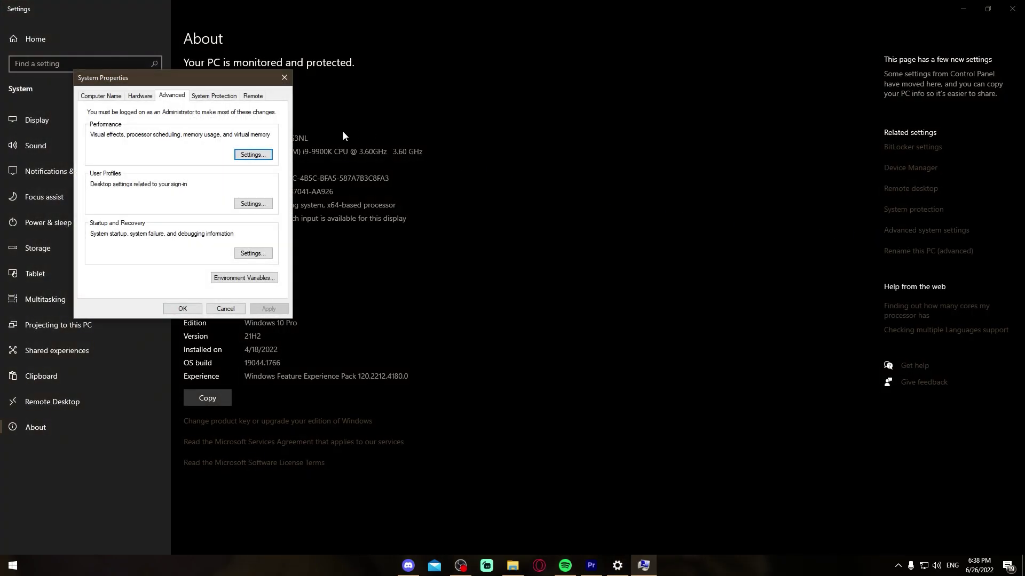
# Step: Move the System Properties window aside, close Settings and close System Properties
pyautogui.moveTo(174, 78); pyautogui.dragTo(226, 77)
pyautogui.click(1013, 9)
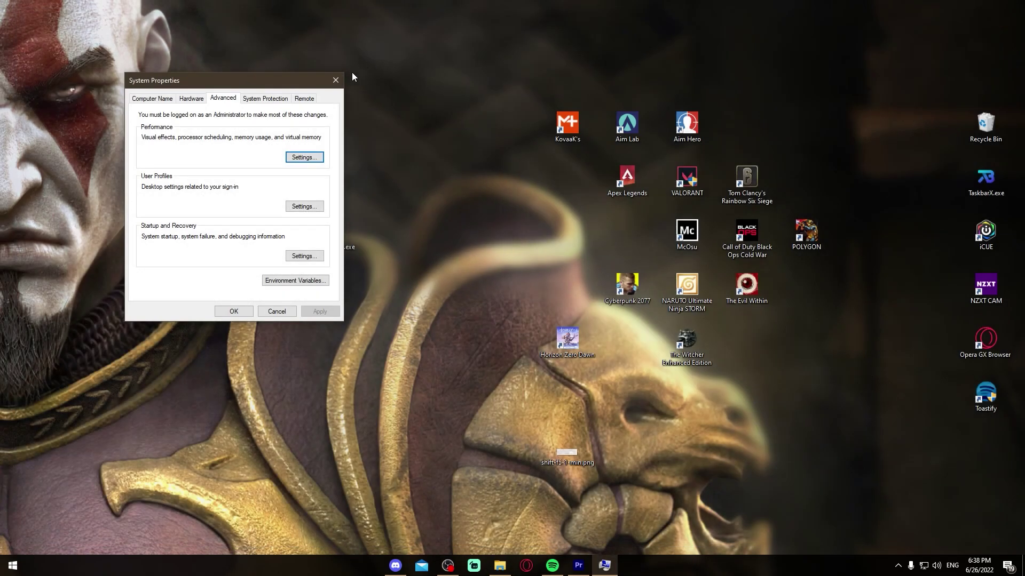
pyautogui.click(338, 77)
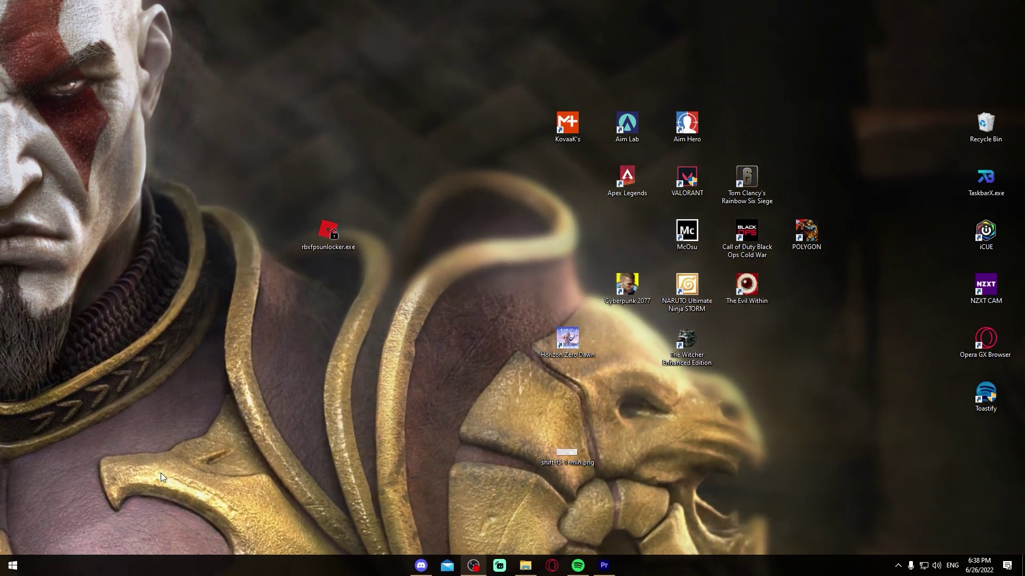
# Step: Search Windows for advanced system settings, open the result and bring up the performance settings
pyautogui.press('super')
pyautogui.write('ad')
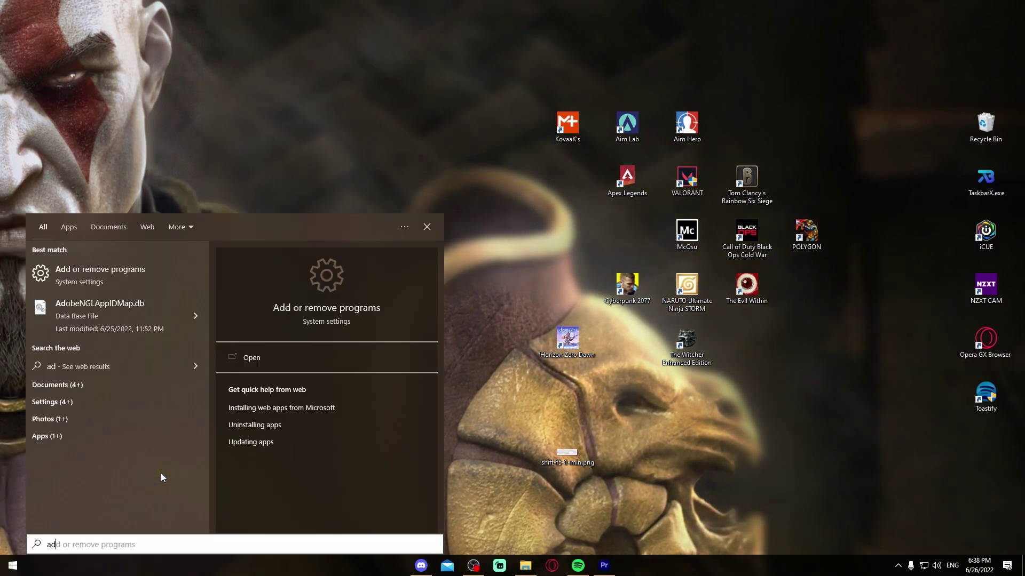
pyautogui.write('vanced system settings')
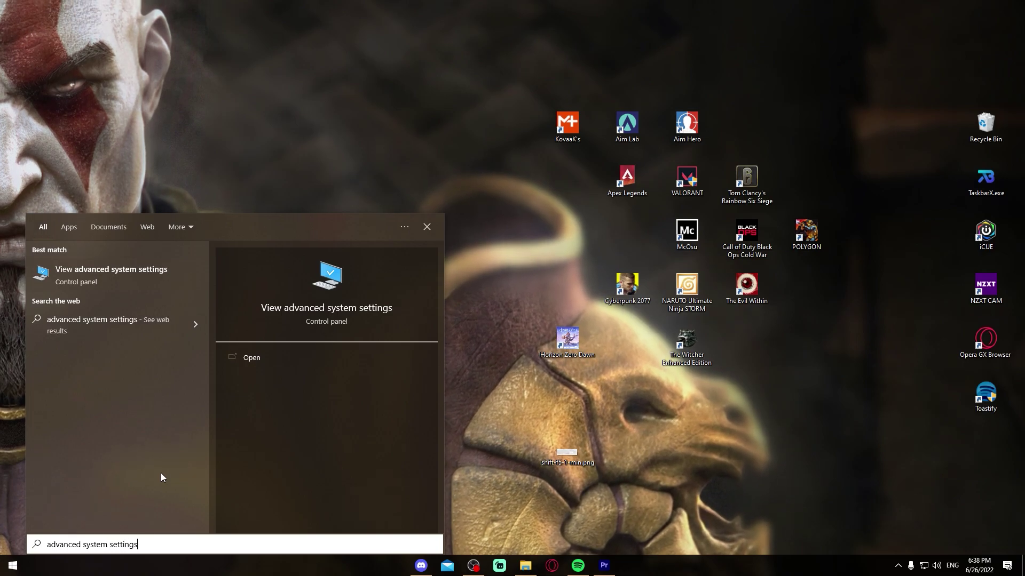
pyautogui.press('Return')
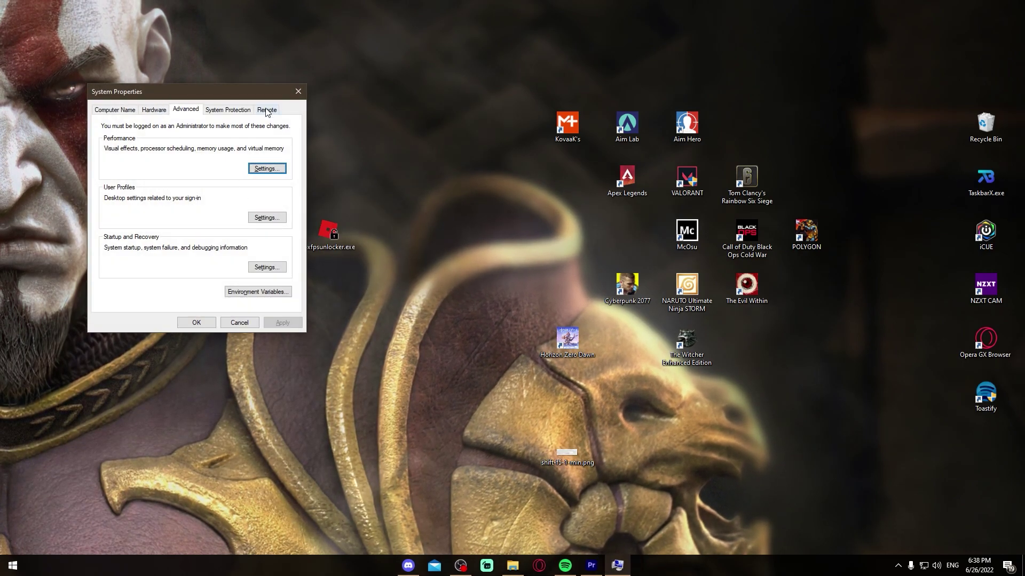
pyautogui.click(270, 170)
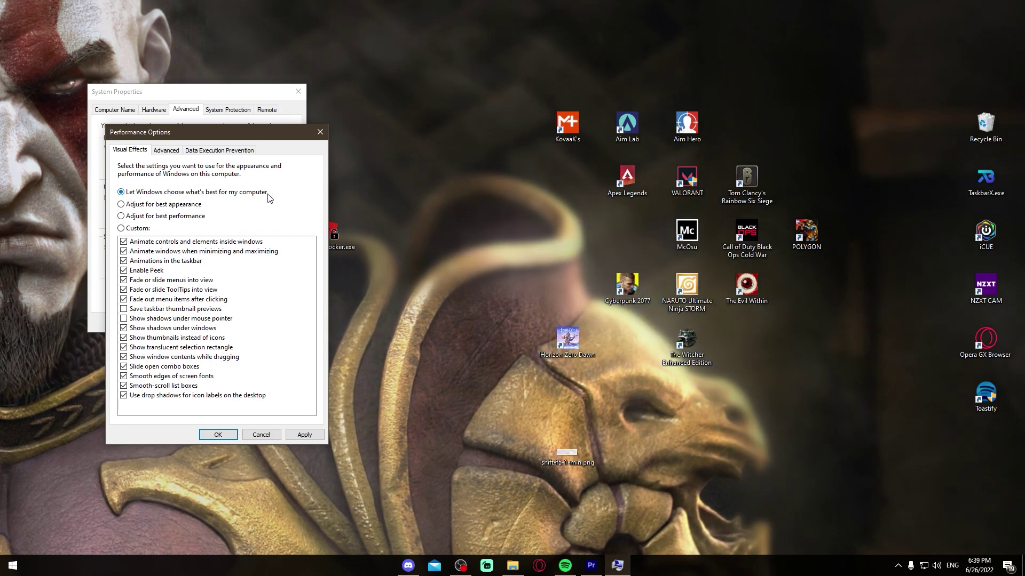
# Step: Disable all custom visual effects except Show thumbnails instead of icons and Smooth edges of screen fonts
pyautogui.click(124, 252)
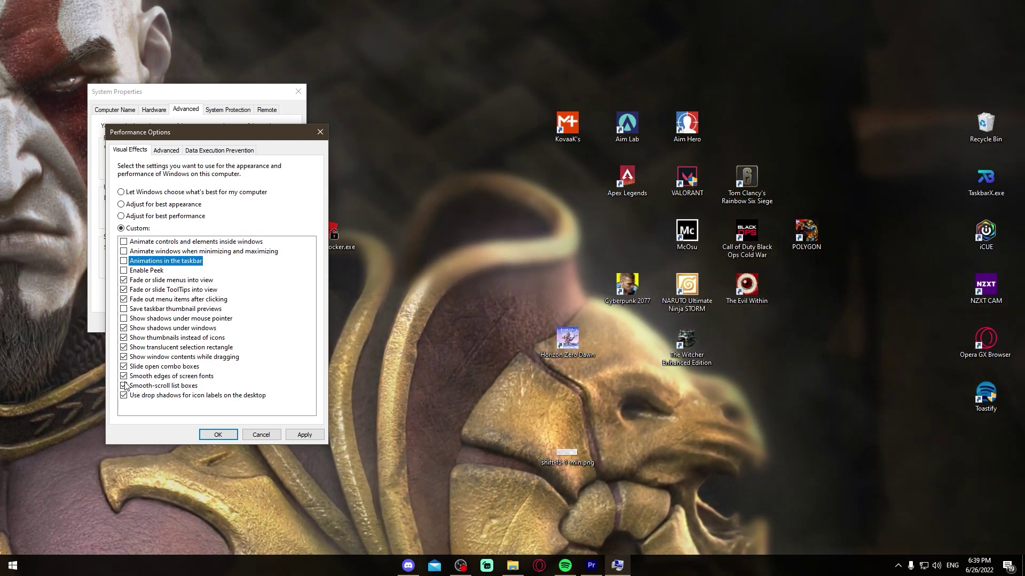
pyautogui.click(124, 328)
pyautogui.click(124, 299)
pyautogui.click(123, 289)
pyautogui.click(124, 279)
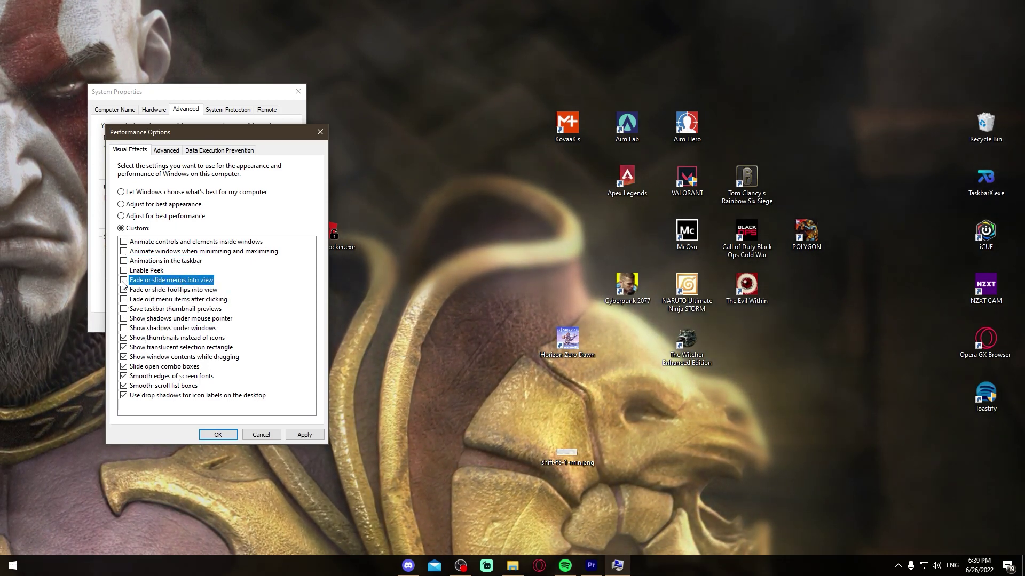
pyautogui.click(124, 395)
pyautogui.click(124, 386)
pyautogui.click(124, 366)
pyautogui.click(123, 357)
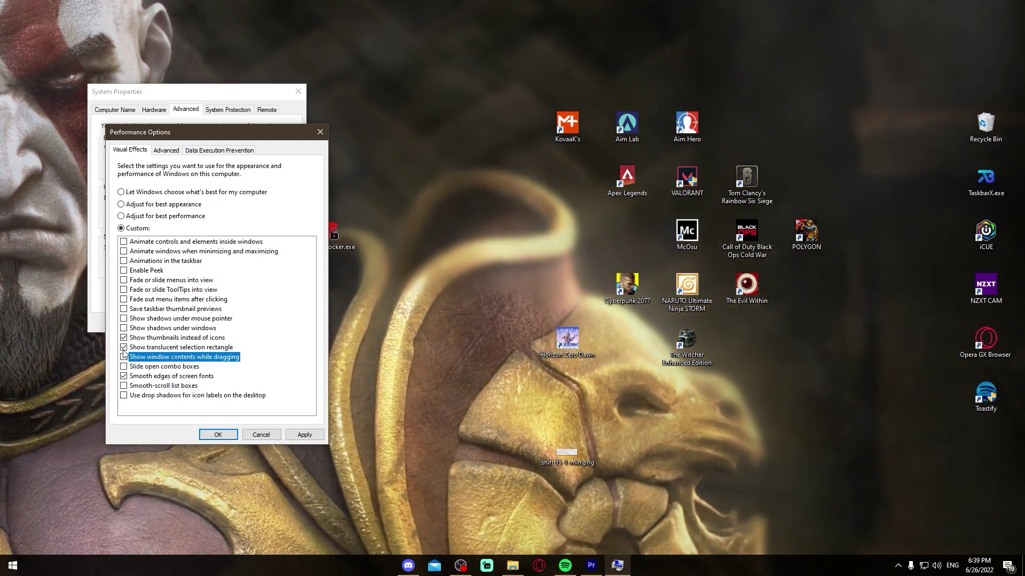
pyautogui.click(124, 347)
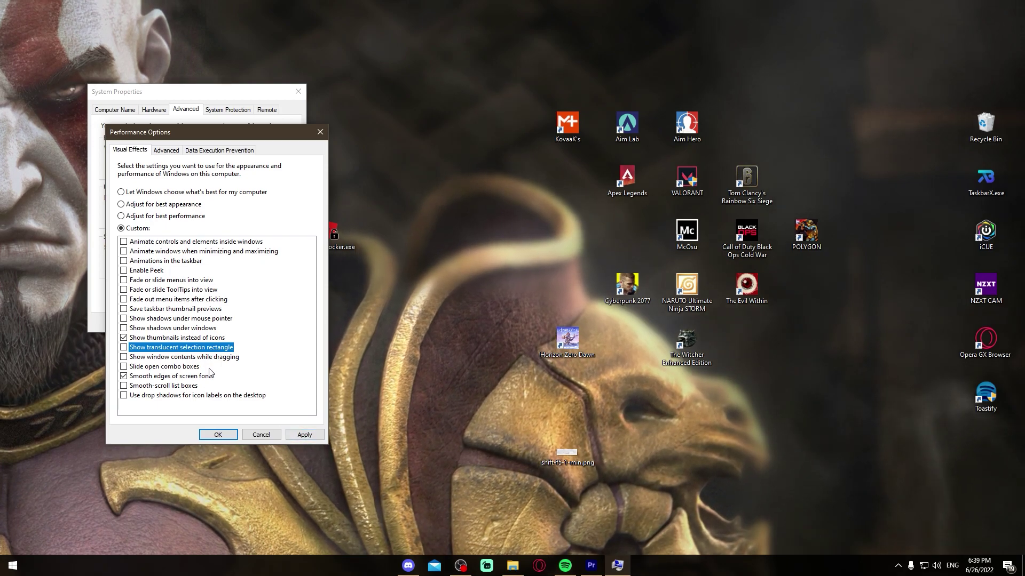
# Step: Try the selection rectangle on the desktop, then apply the Adjust for best performance preset
pyautogui.moveTo(533, 417); pyautogui.dragTo(643, 509)
pyautogui.moveTo(634, 496); pyautogui.dragTo(509, 391)
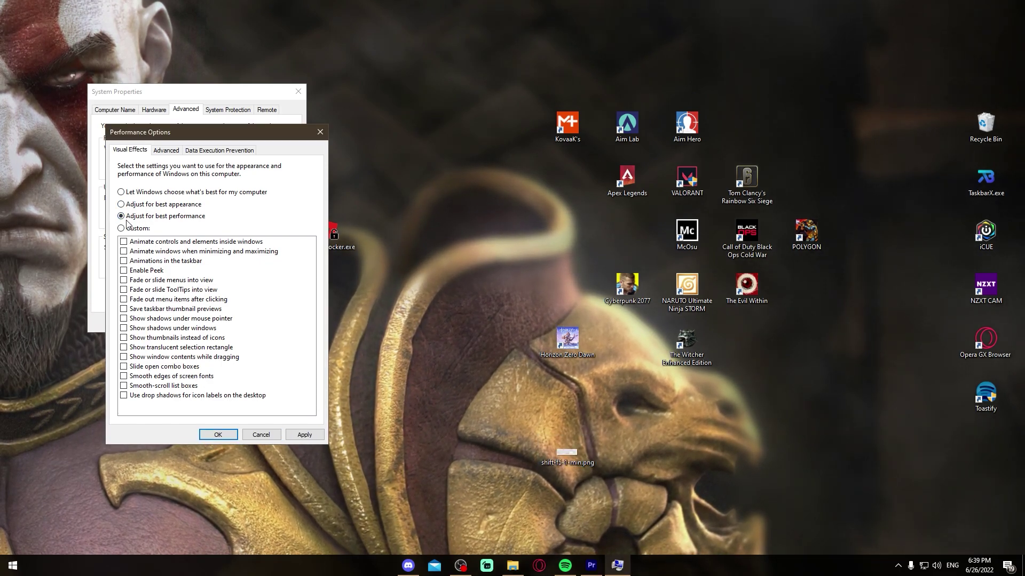
pyautogui.click(300, 433)
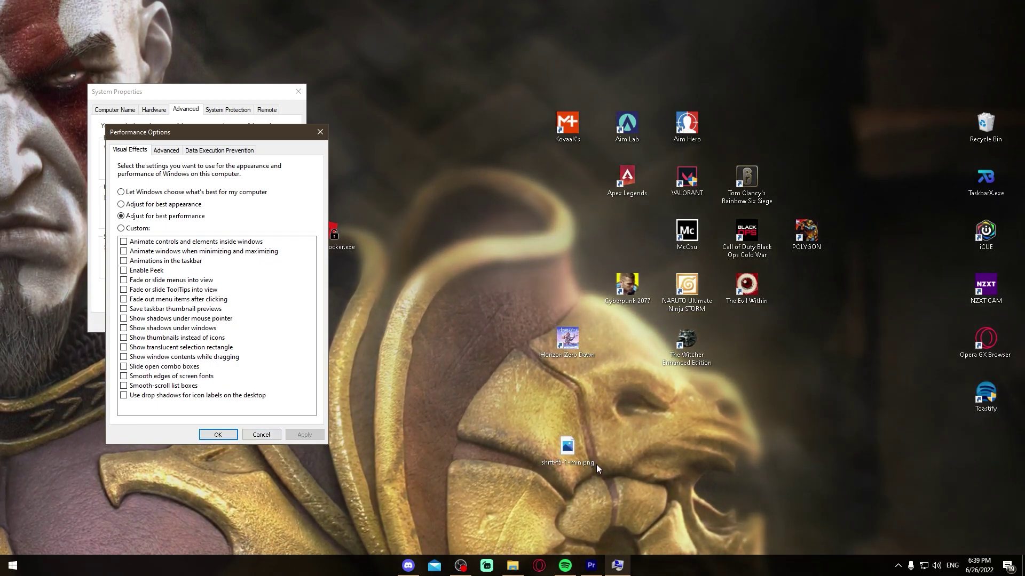
# Step: Select the PNG file on the desktop, open it to view the keyboard image and close the viewer
pyautogui.moveTo(522, 421); pyautogui.dragTo(608, 486)
pyautogui.moveTo(538, 425); pyautogui.dragTo(534, 422)
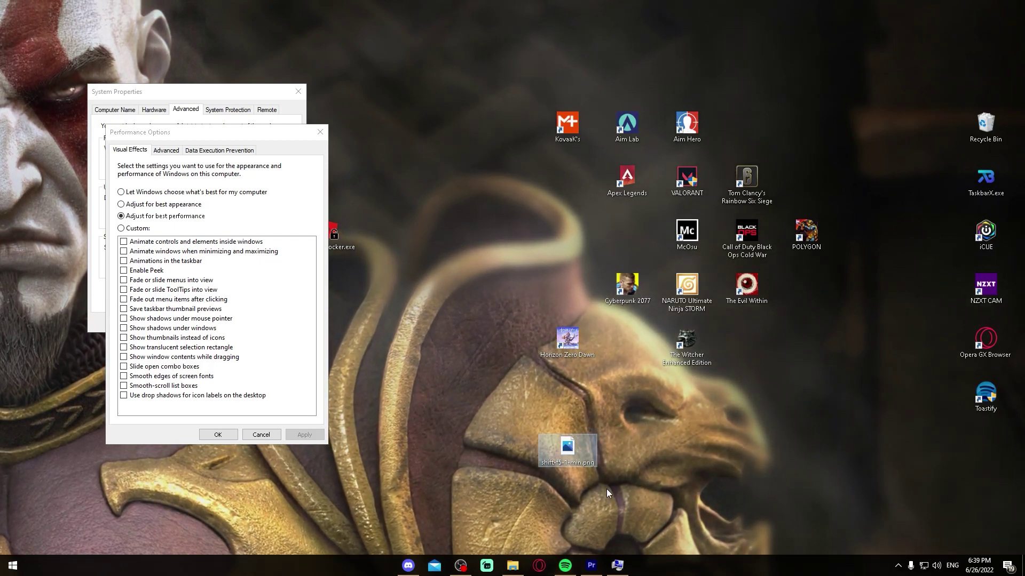
pyautogui.doubleClick(569, 453)
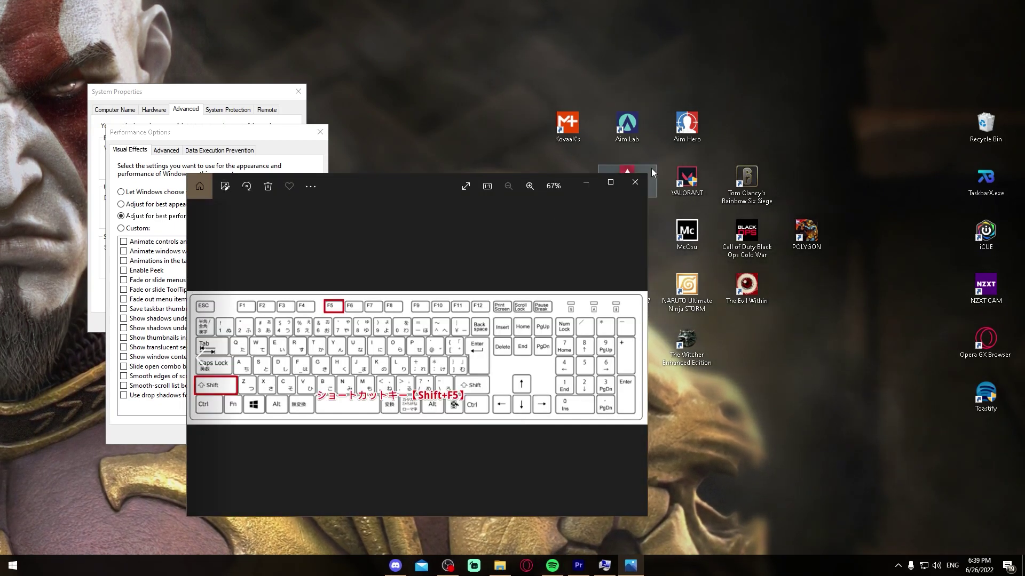
pyautogui.click(635, 182)
# Step: Reopen the performance options and apply custom visual effects with only thumbnails instead of icons and smooth edges of screen fonts enabled
pyautogui.moveTo(217, 131); pyautogui.dragTo(488, 133)
pyautogui.click(591, 132)
pyautogui.click(268, 167)
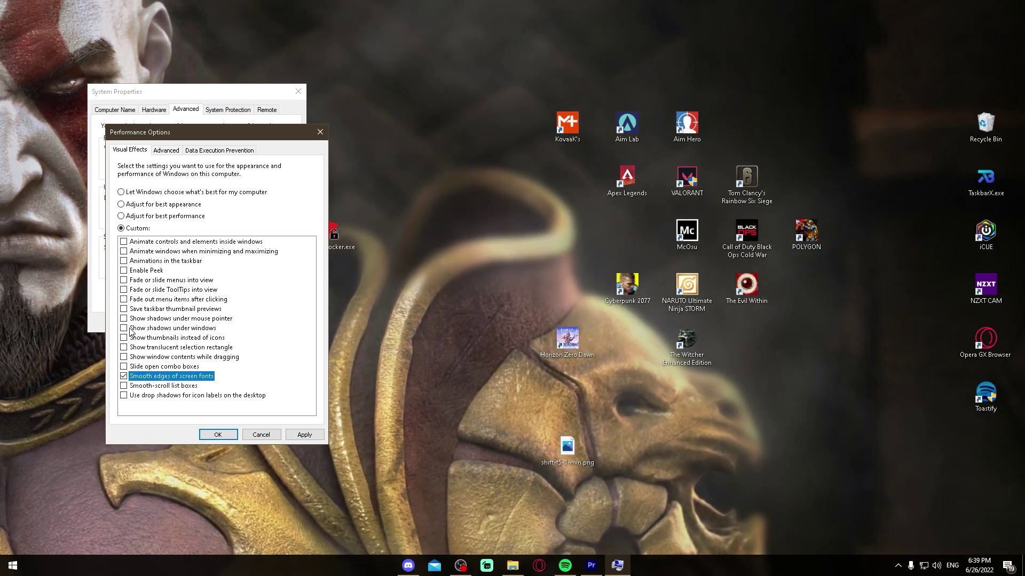
pyautogui.click(302, 434)
pyautogui.click(320, 131)
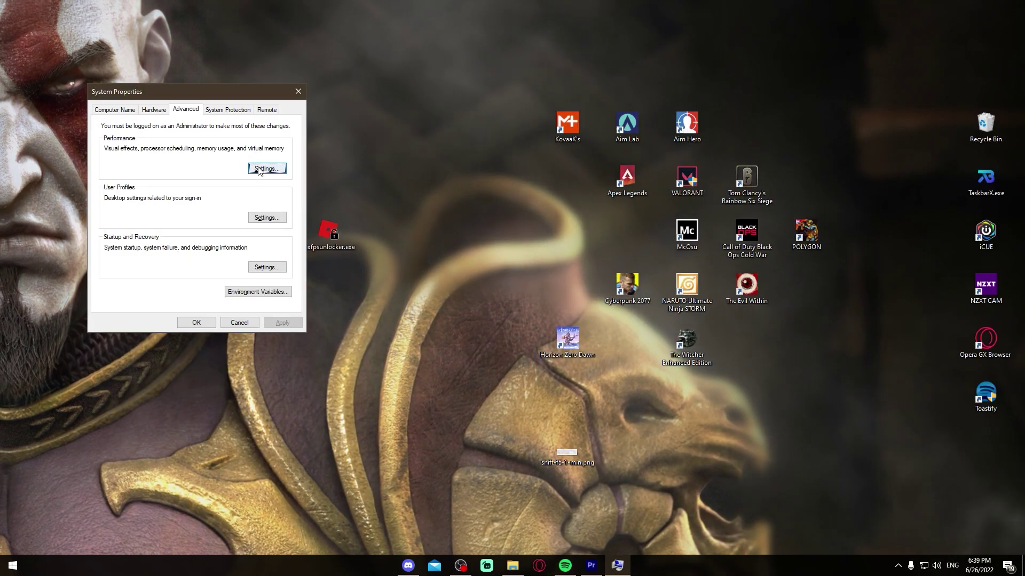
# Step: Reopen the performance options briefly, close them and close System Properties
pyautogui.click(267, 170)
pyautogui.click(320, 131)
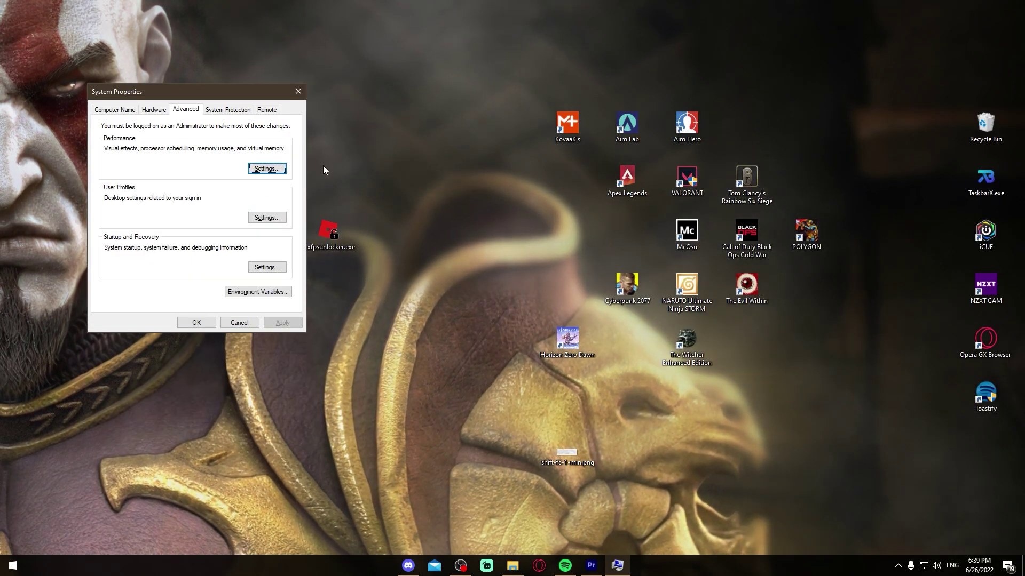
pyautogui.click(299, 91)
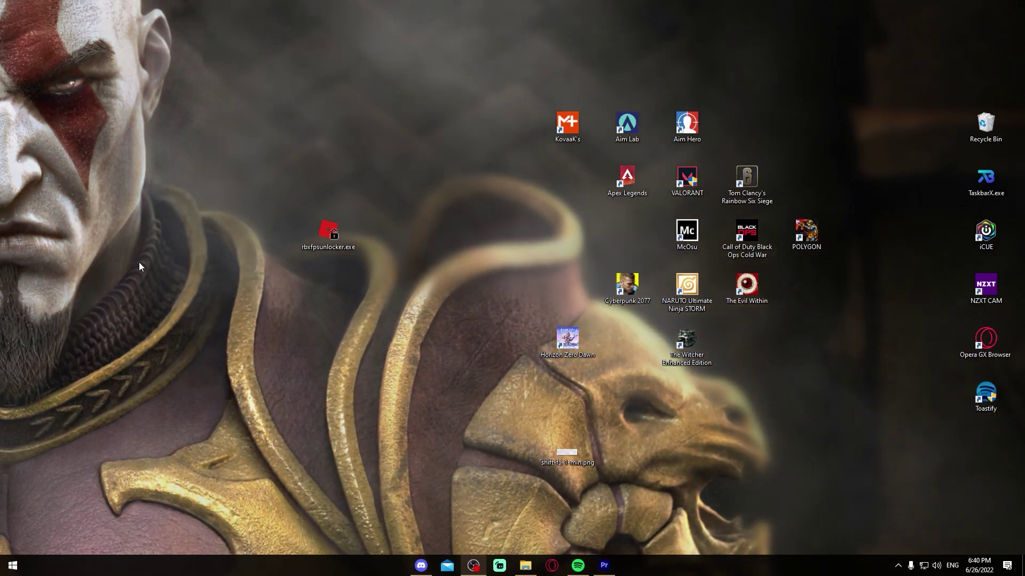
# Step: Bring up the VIDEOS folder window at full size to view its thumbnails, then minimise it
pyautogui.click(526, 565)
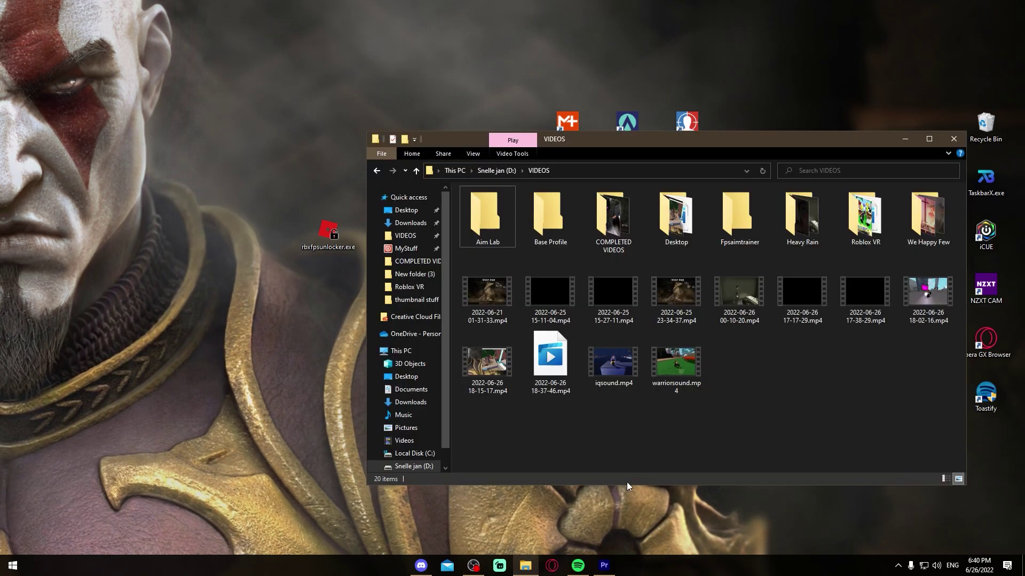
pyautogui.doubleClick(846, 146)
pyautogui.click(962, 3)
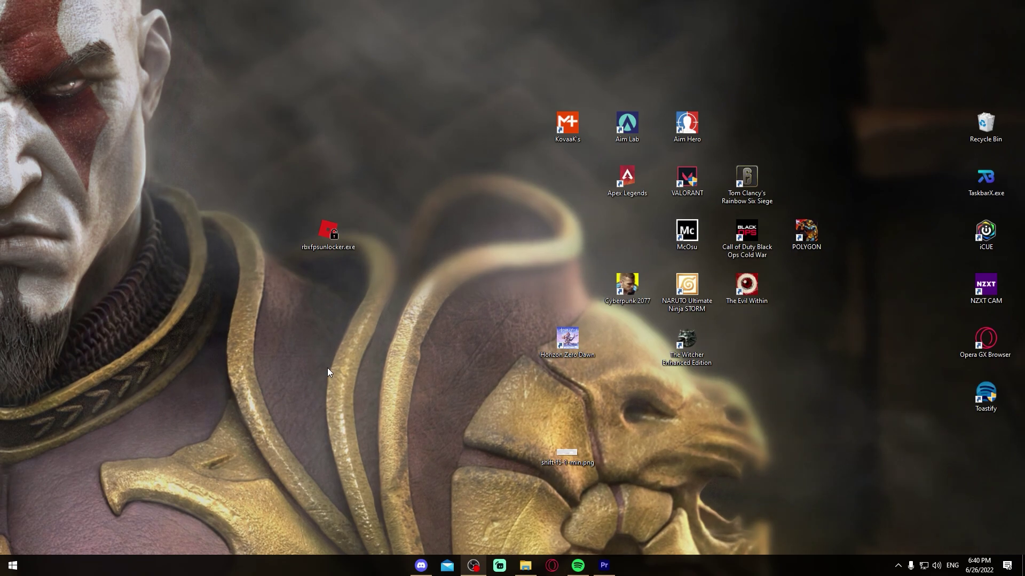
# Step: Open the desktop background personalization settings, view the available background types and close Settings
pyautogui.rightClick(189, 49)
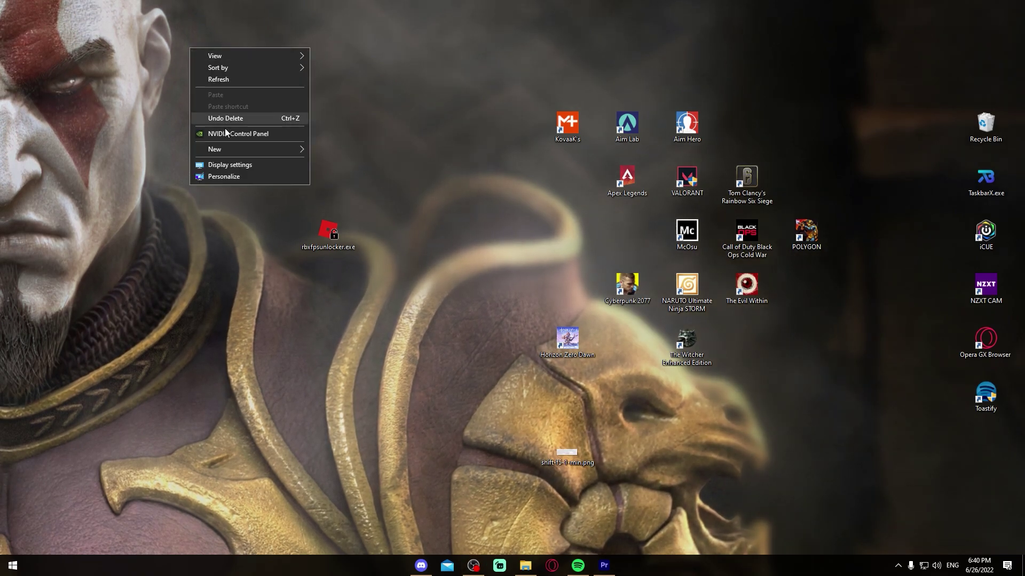
pyautogui.click(226, 178)
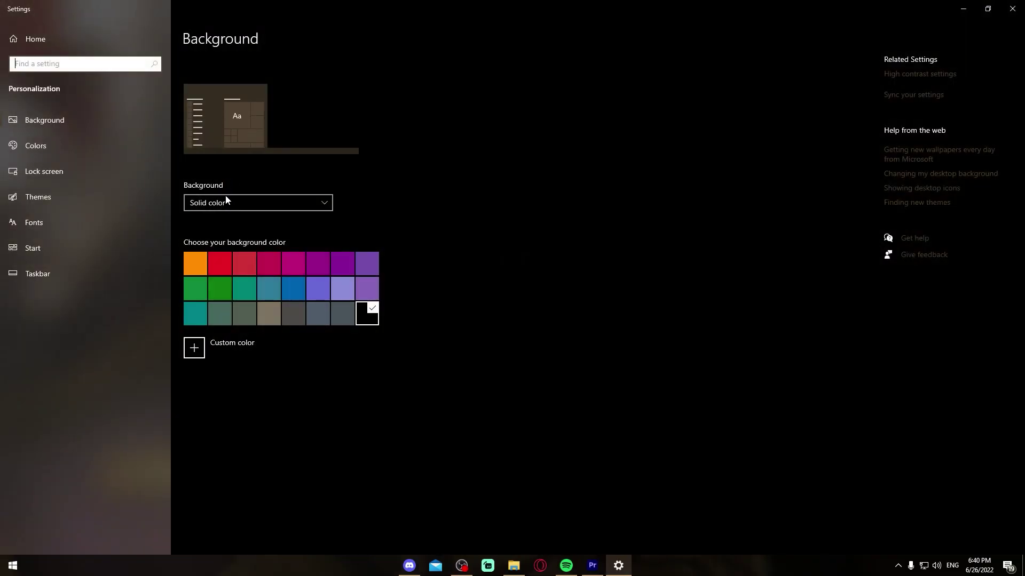
pyautogui.click(210, 201)
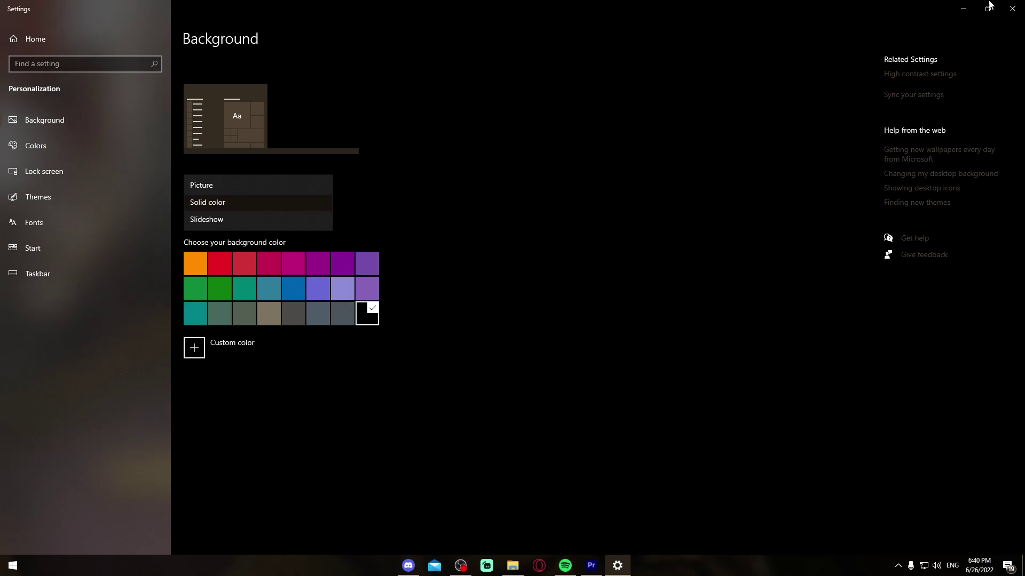
pyautogui.click(1012, 9)
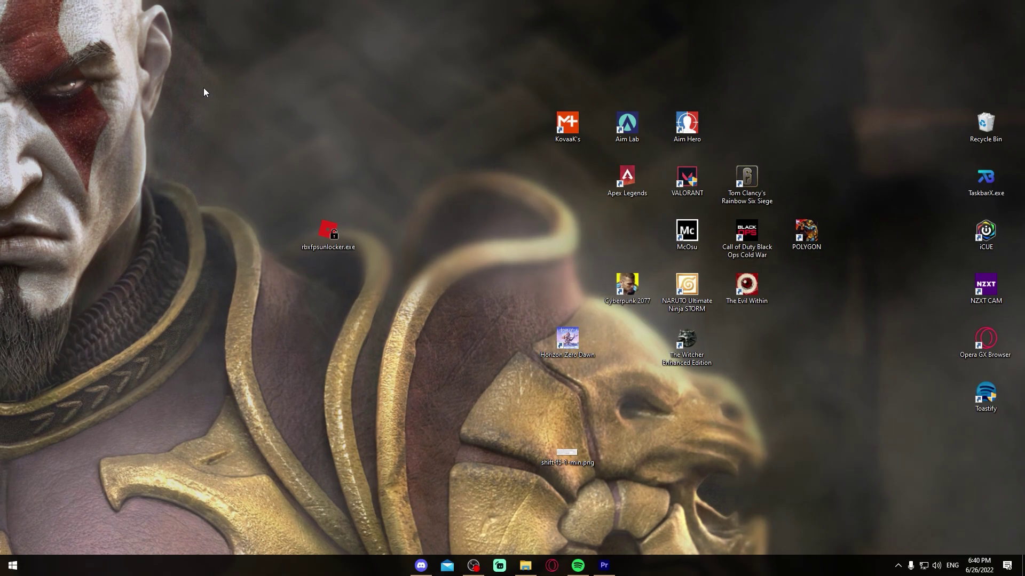
# Step: Create a new folder in an empty area of the desktop
pyautogui.moveTo(182, 61); pyautogui.dragTo(1014, 521)
pyautogui.rightClick(115, 87)
pyautogui.moveTo(177, 193)
pyautogui.click(240, 193)
# Step: Select all the desktop icons except the new folder with a selection rectangle, then select only the folder
pyautogui.moveTo(268, 18); pyautogui.dragTo(1023, 436)
pyautogui.moveTo(763, 288)
pyautogui.mouseDown()
pyautogui.moveTo(219, 198)
pyautogui.moveTo(685, 253)
pyautogui.moveTo(757, 295)
pyautogui.mouseUp()
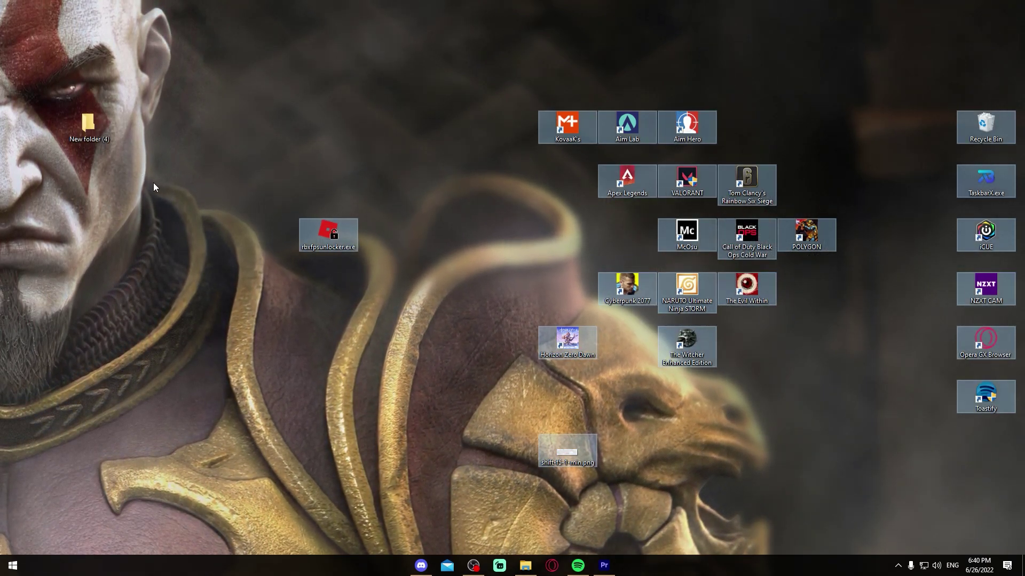
pyautogui.click(67, 116)
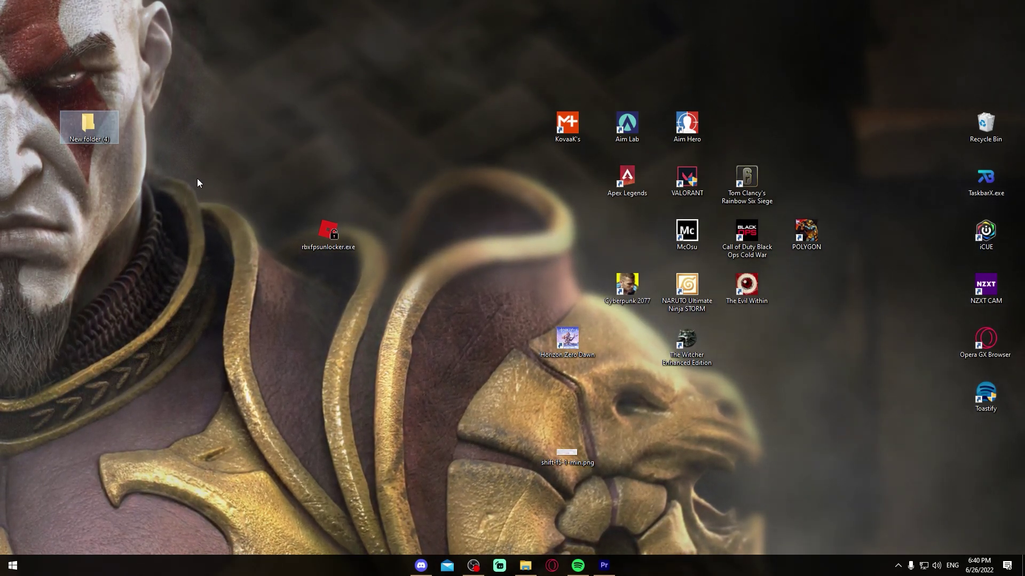
pyautogui.click(169, 175)
pyautogui.moveTo(169, 175); pyautogui.dragTo(114, 146)
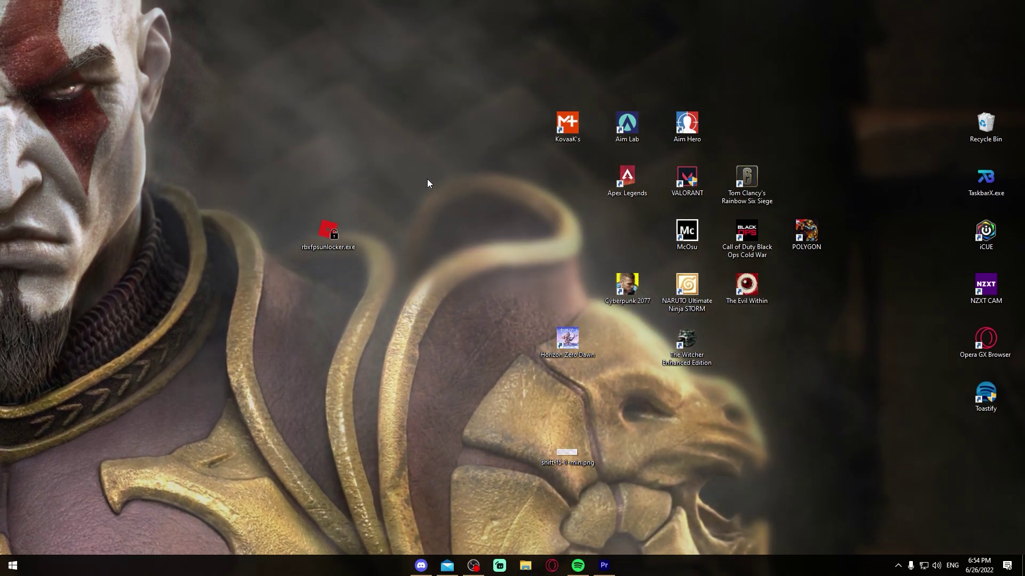
# Step: Search Windows for power settings, replace the search with control panel and open the Control Panel
pyautogui.click(13, 566)
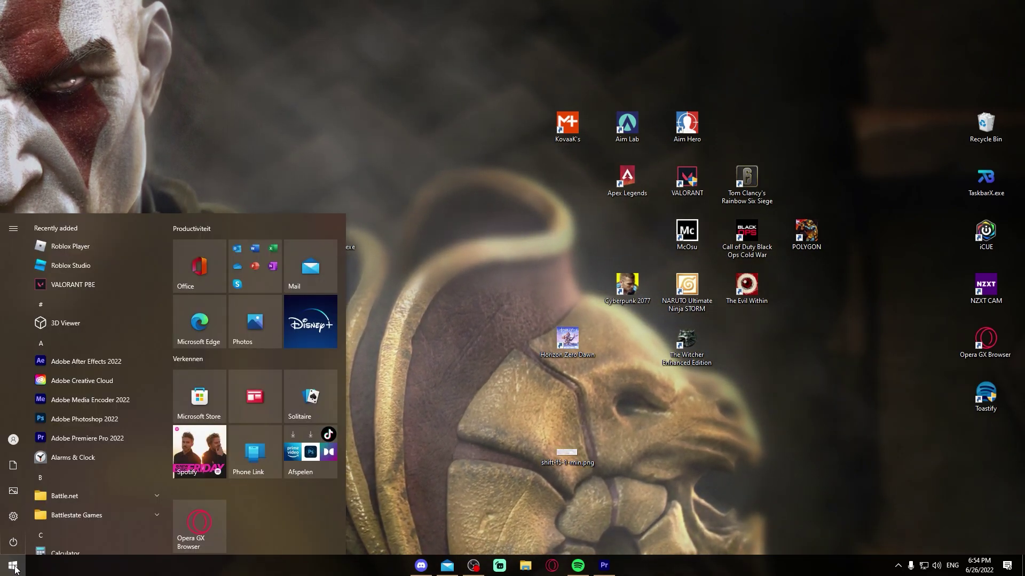
pyautogui.write('power settin')
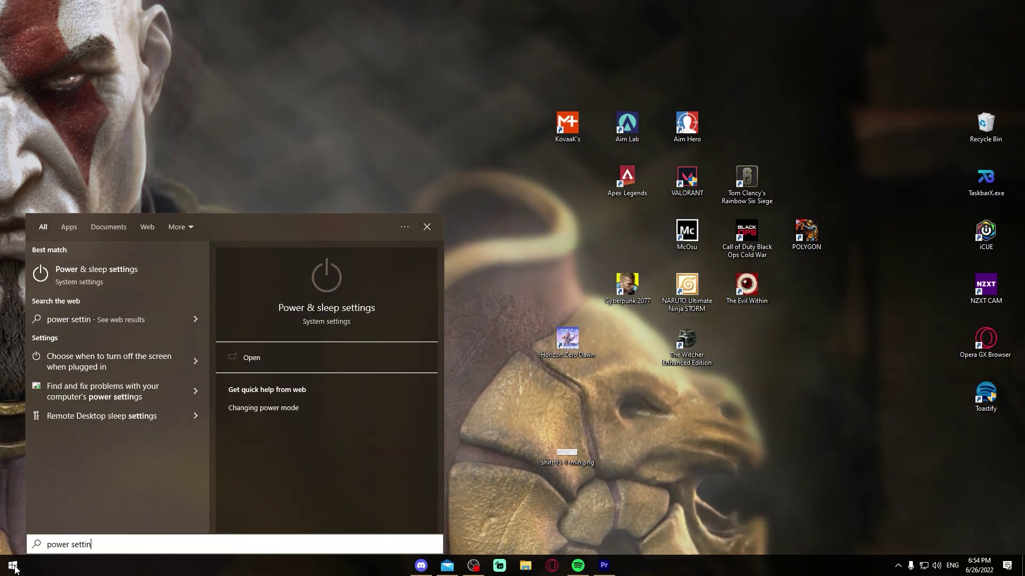
pyautogui.write('gs')
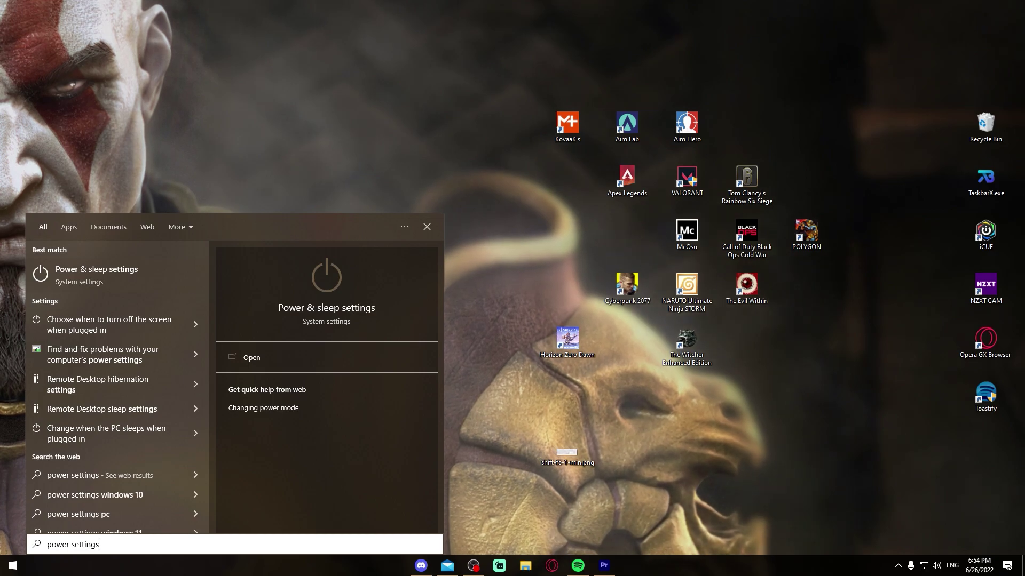
pyautogui.write('control panel')
pyautogui.press('Return')
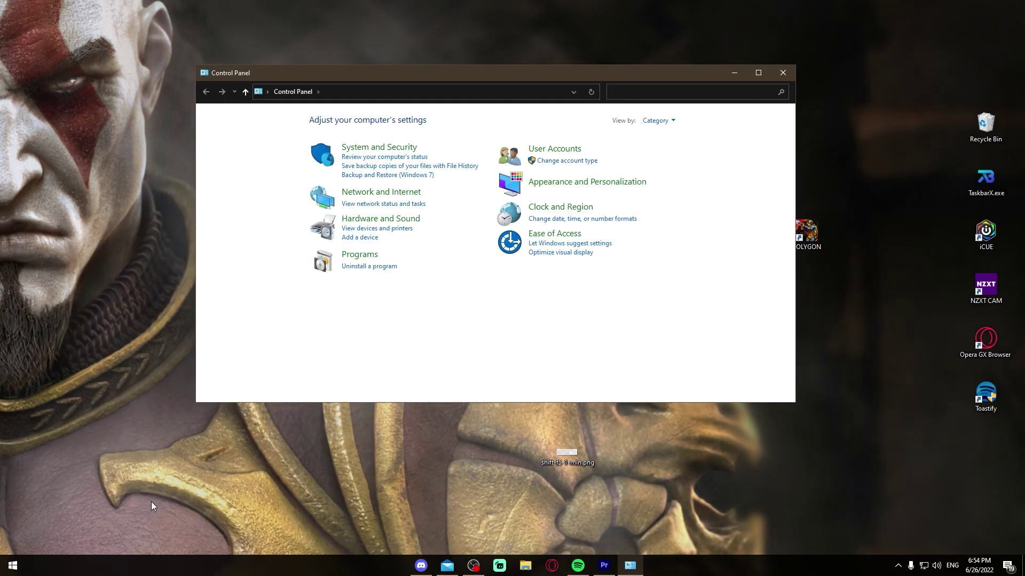
# Step: Go to Power Options under Hardware and Sound and switch the power plan to High performance, then to Balanced (recommended)
pyautogui.click(362, 221)
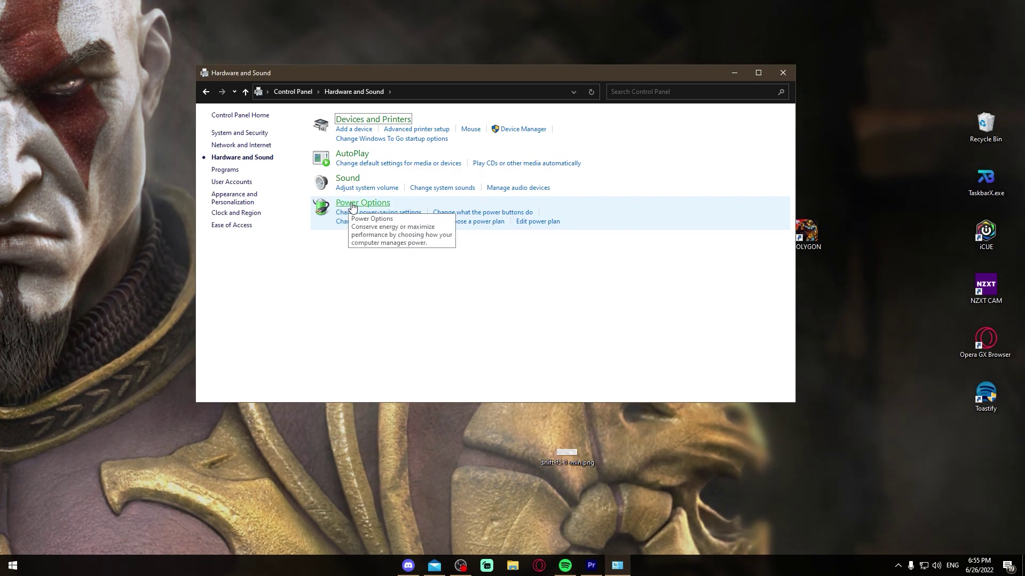
pyautogui.click(352, 206)
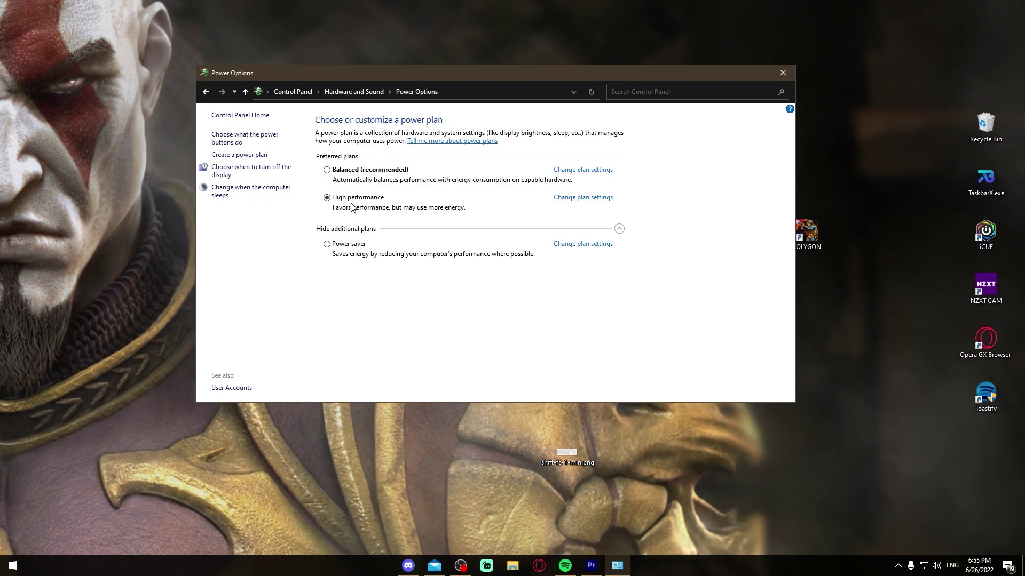
pyautogui.moveTo(397, 75); pyautogui.dragTo(389, 71)
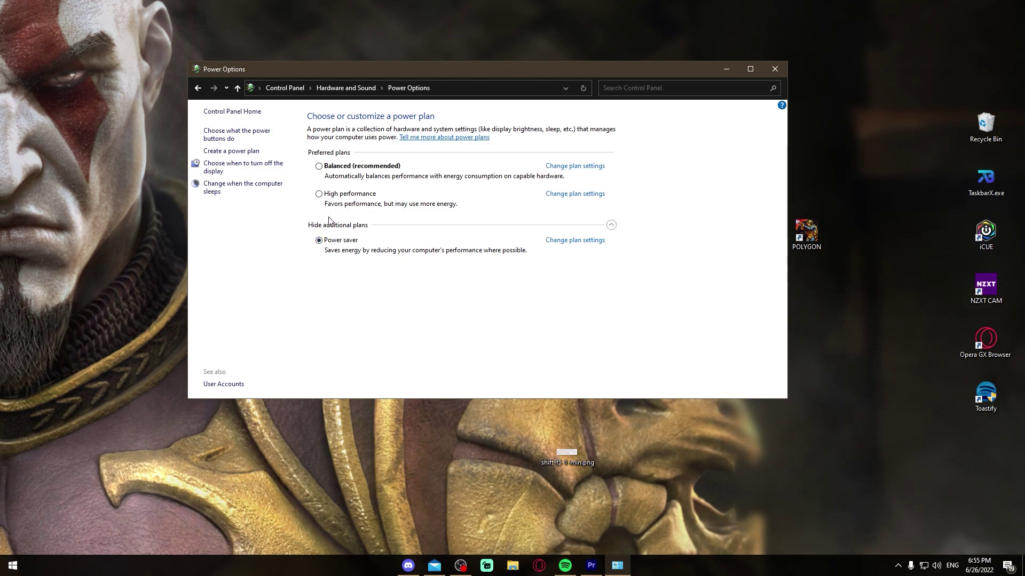
pyautogui.click(319, 194)
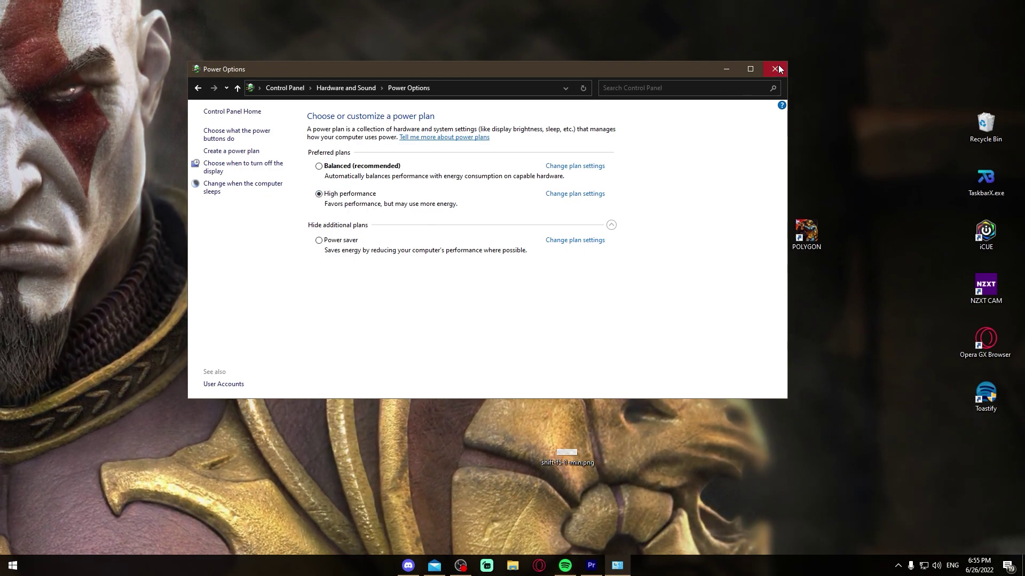
pyautogui.click(319, 166)
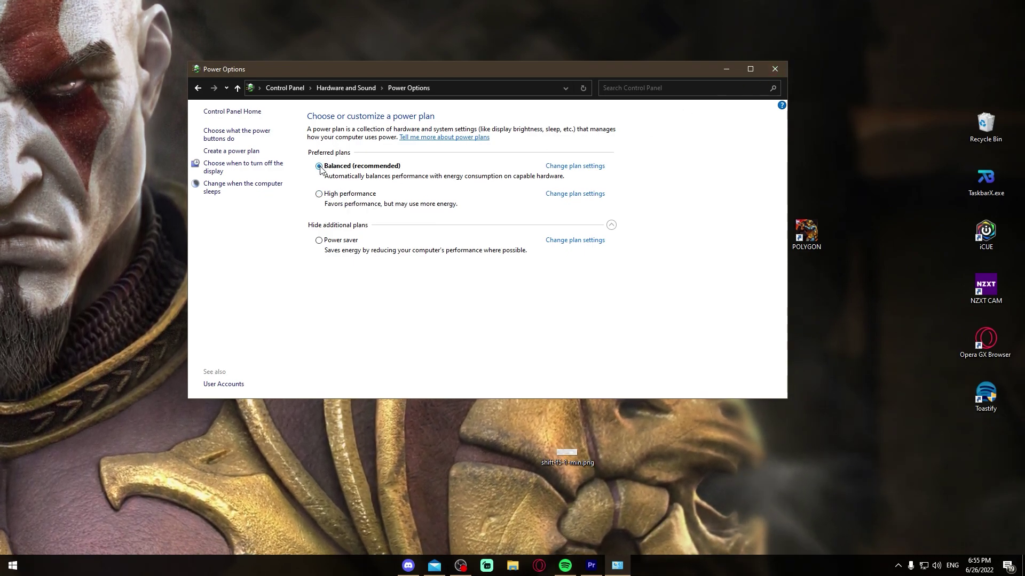
# Step: Switch the power plan to Power saver, then to High performance
pyautogui.click(318, 240)
pyautogui.click(320, 195)
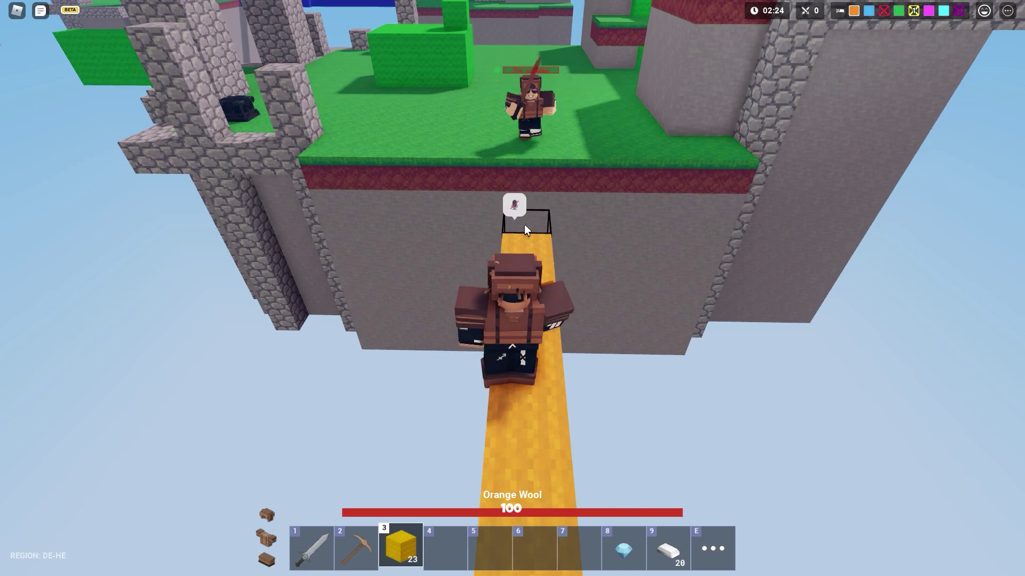
# Step: Advance along the orange wool bridge and widen its end on both sides with Orange Wool blocks facing the green team's island
pyautogui.press('w')
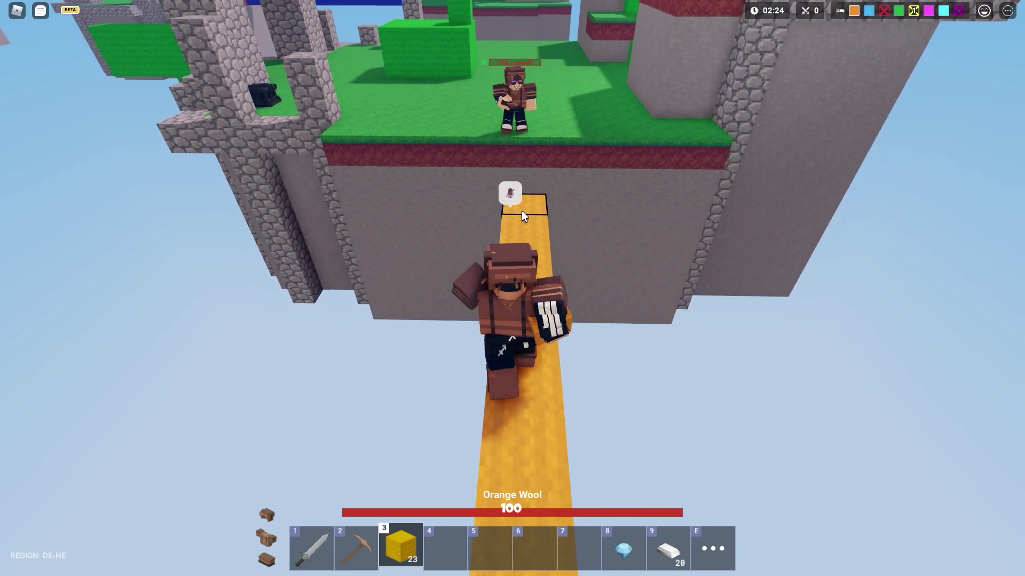
pyautogui.press('1')
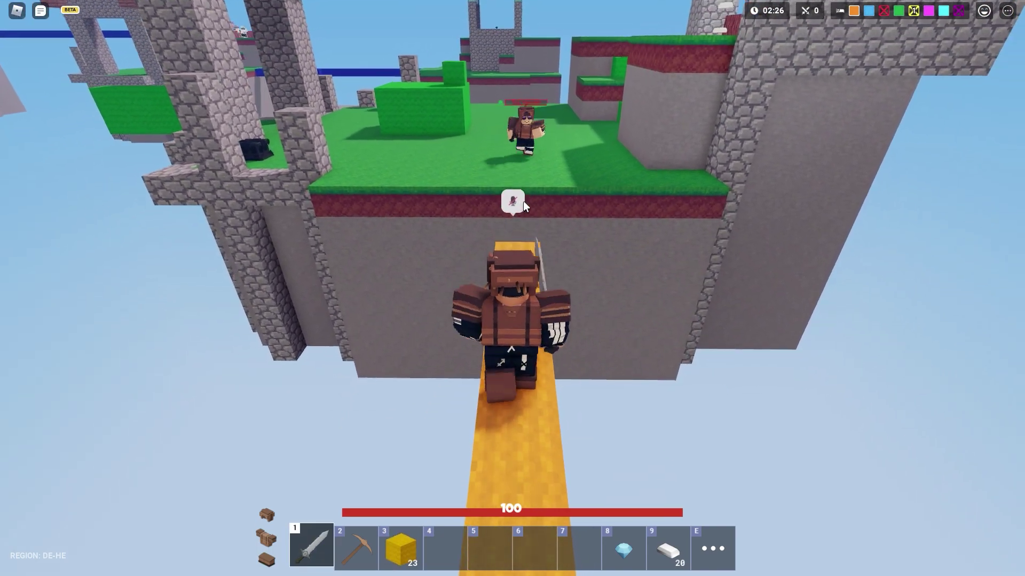
pyautogui.press('3')
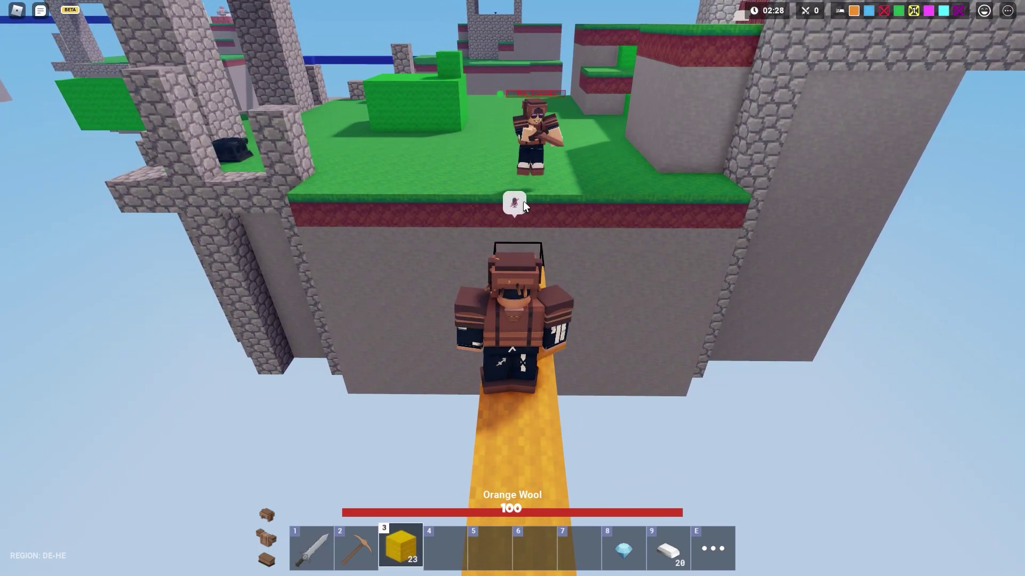
pyautogui.press('w')
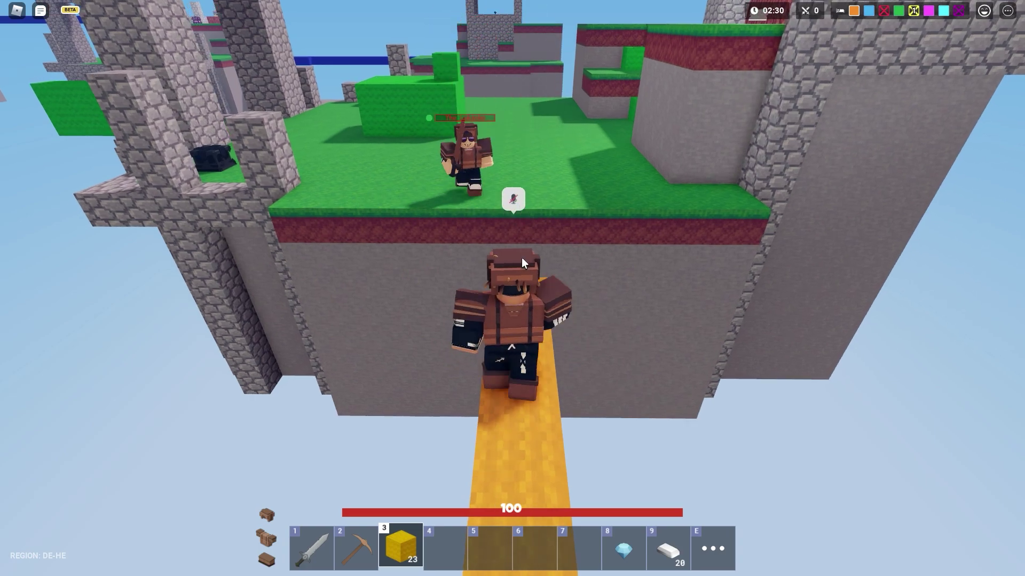
pyautogui.click(521, 256)
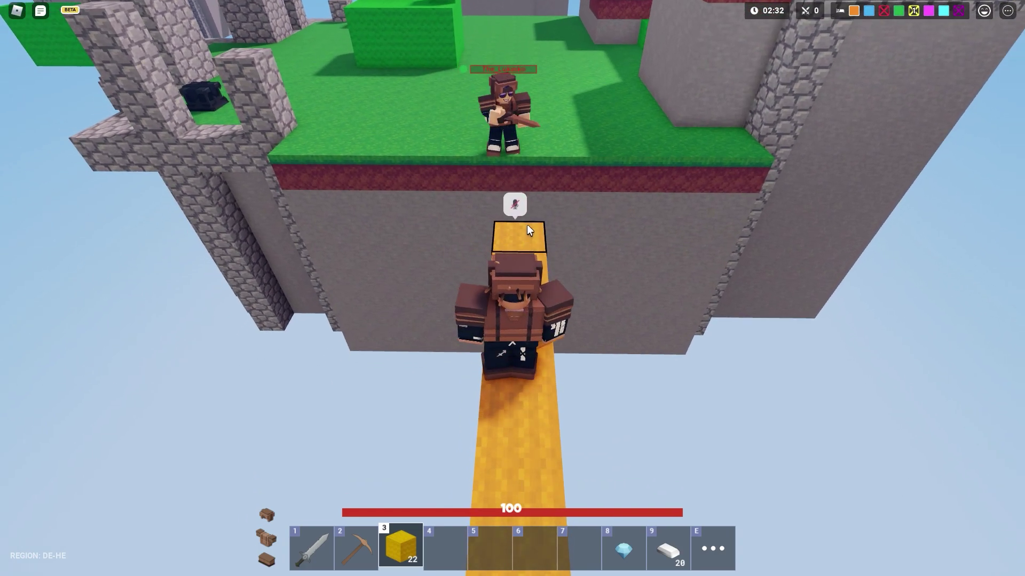
pyautogui.click(464, 275)
pyautogui.click(466, 273)
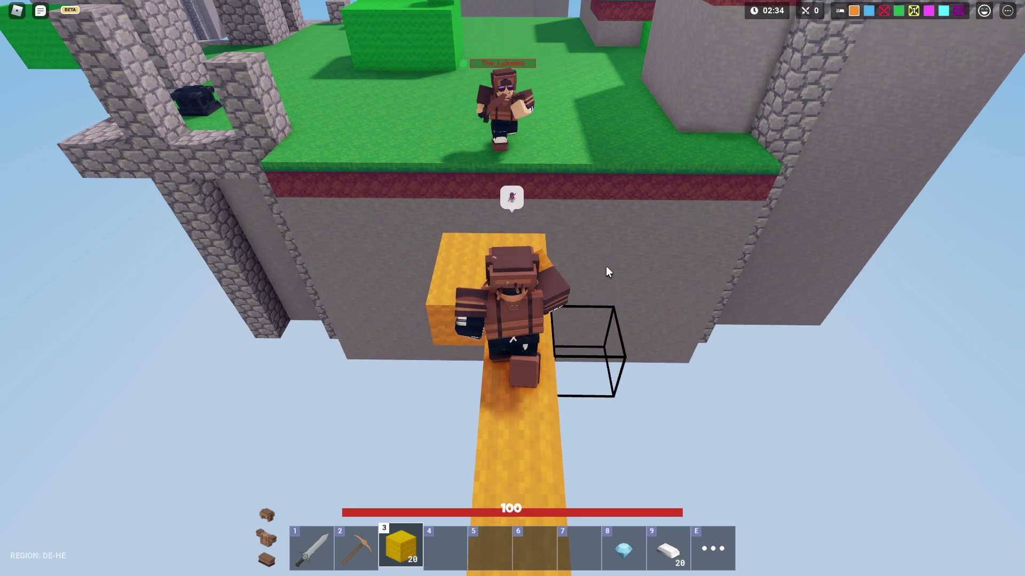
pyautogui.click(560, 251)
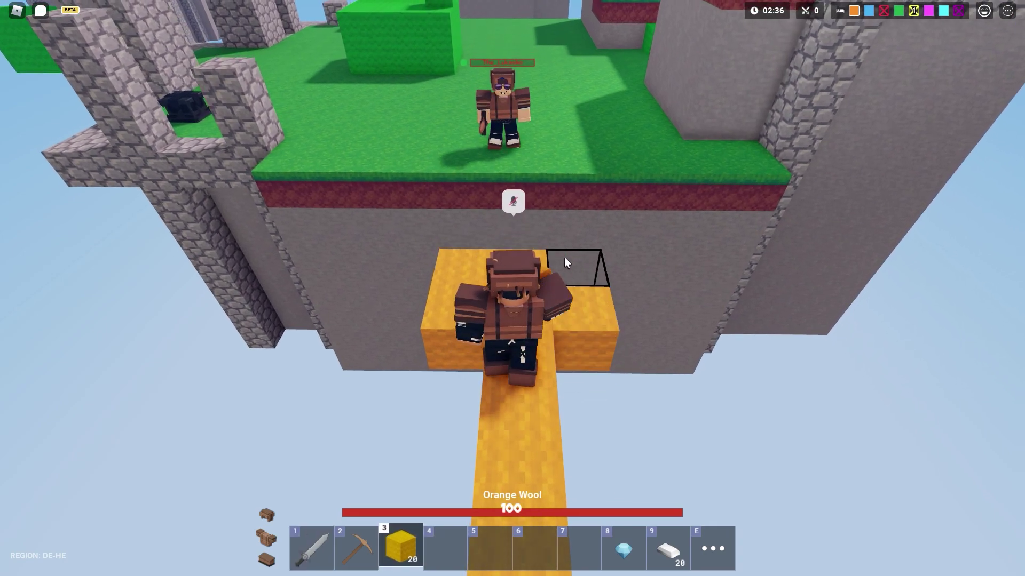
pyautogui.click(565, 257)
# Step: Equip the Stone Sword and swing at the opponent while moving back and forth at the end of the bridge
pyautogui.press('1')
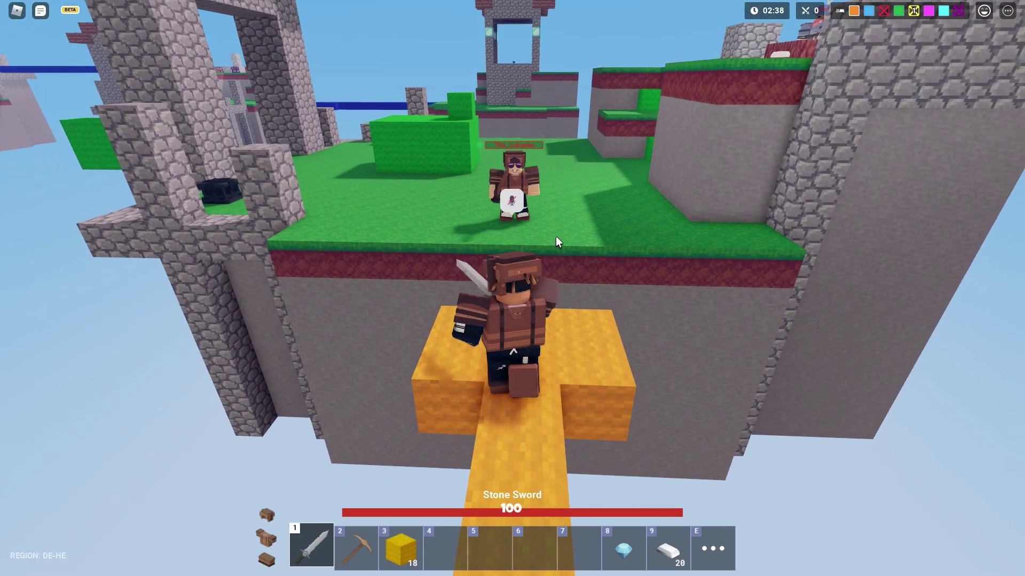
pyautogui.press('w')
pyautogui.press('s')
pyautogui.press('w')
pyautogui.click(556, 236)
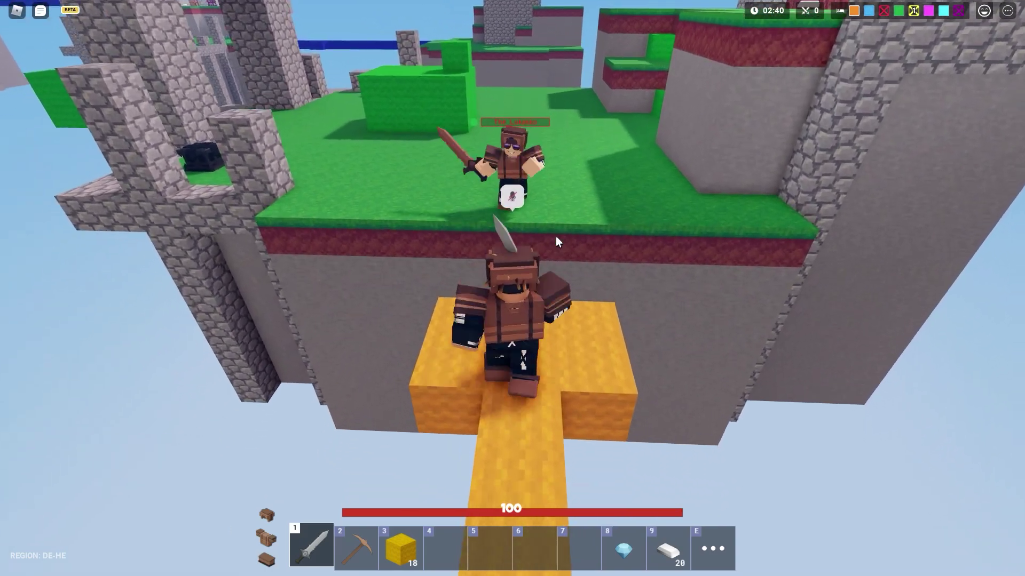
pyautogui.press('s')
pyautogui.click(556, 236)
pyautogui.press('w')
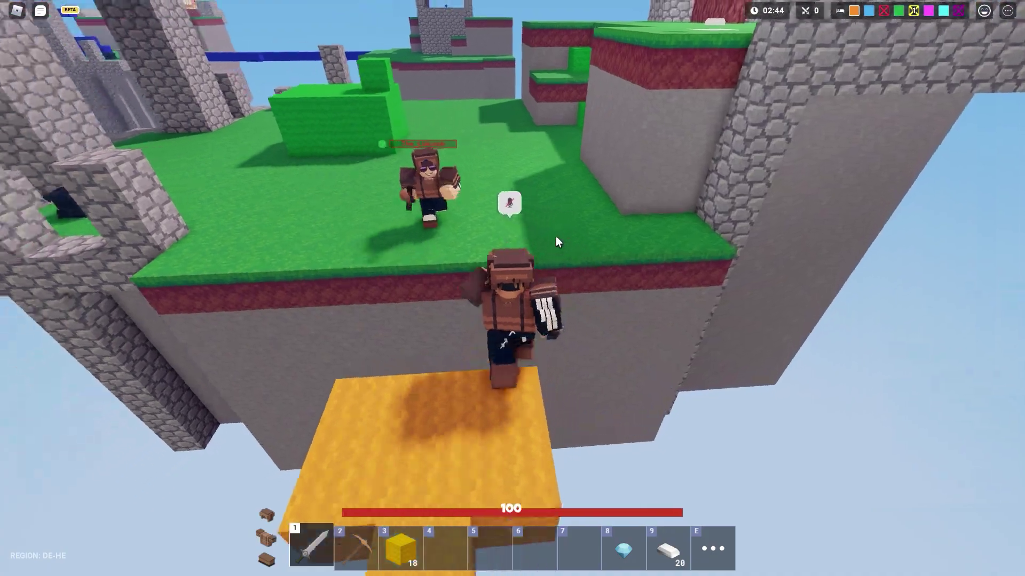
# Step: Jump across to the green team's island and attack the opponent with repeated Stone Sword strikes
pyautogui.press('w')
pyautogui.press('space')
pyautogui.click(555, 236)
pyautogui.click(556, 236)
pyautogui.click(556, 235)
pyautogui.click(556, 236)
pyautogui.press('w')
pyautogui.click(556, 236)
pyautogui.click(556, 236)
pyautogui.press('space')
pyautogui.click(556, 235)
pyautogui.press('w')
pyautogui.click(555, 236)
pyautogui.click(555, 236)
pyautogui.click(556, 236)
pyautogui.click(555, 236)
pyautogui.press('w')
pyautogui.click(556, 236)
pyautogui.click(556, 236)
pyautogui.click(556, 236)
# Step: Equip the Wood Pickaxe and run through the green team's base to collect the iron at its generator
pyautogui.press('2')
pyautogui.press('w')
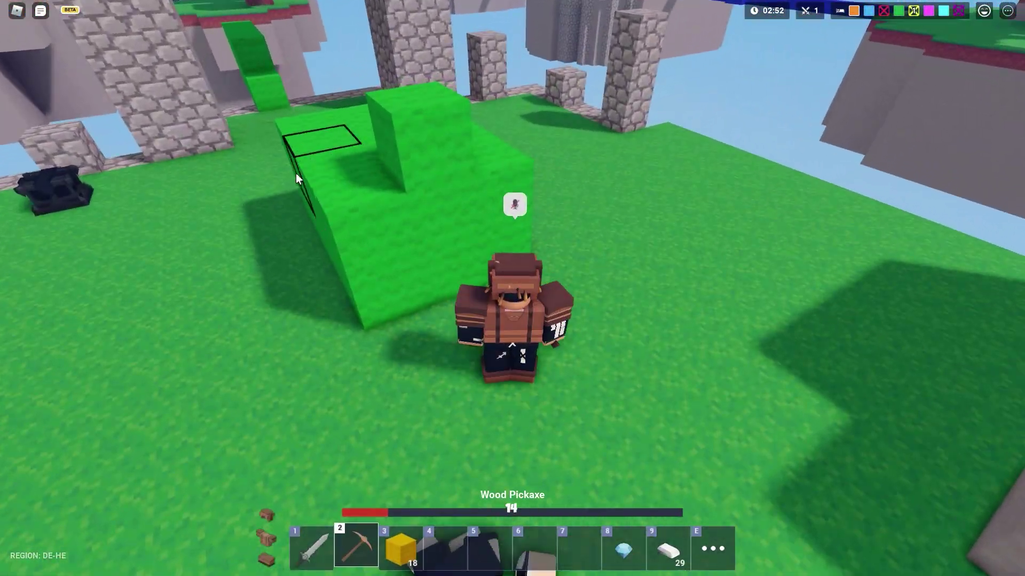
pyautogui.press('w')
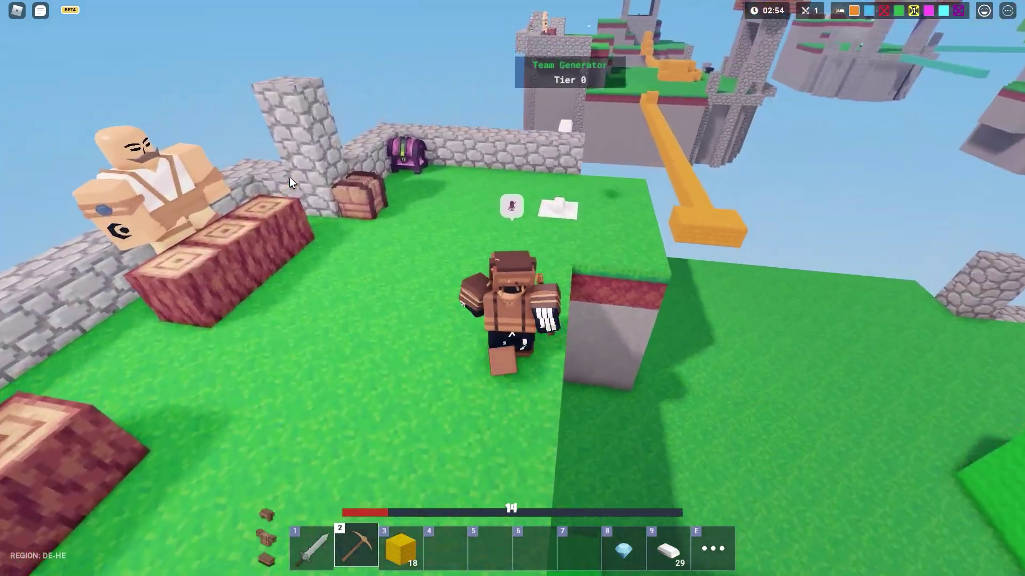
pyautogui.press('w')
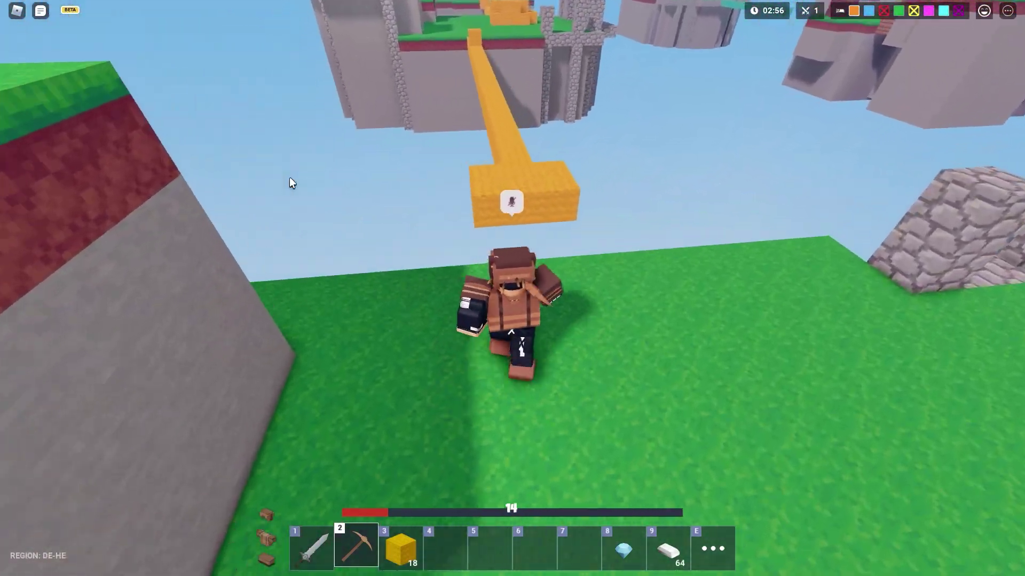
# Step: Cross back over the orange wool bridge to the orange team's island and climb towards the shopkeepers
pyautogui.press('w')
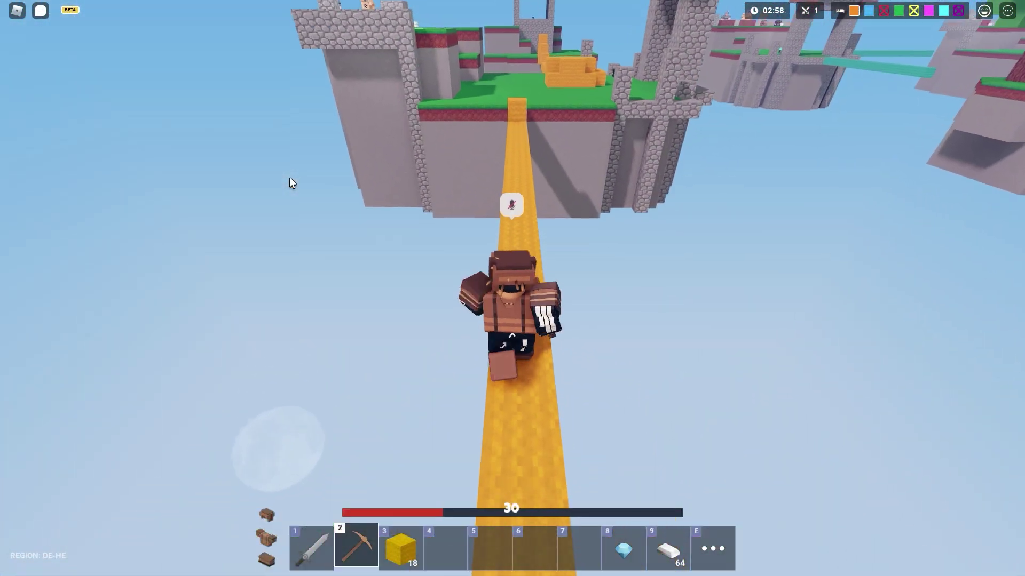
pyautogui.press('w')
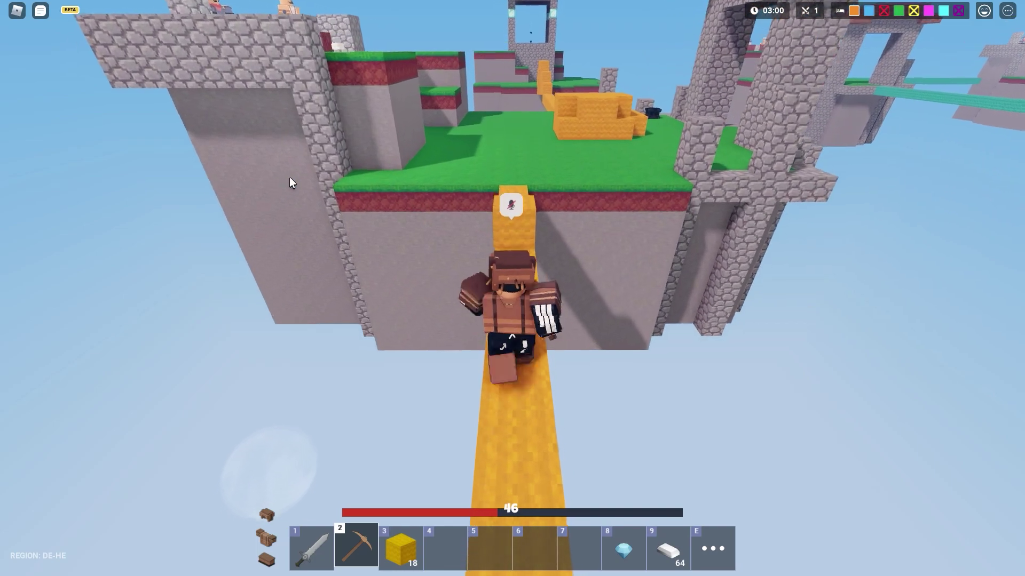
pyautogui.press('w')
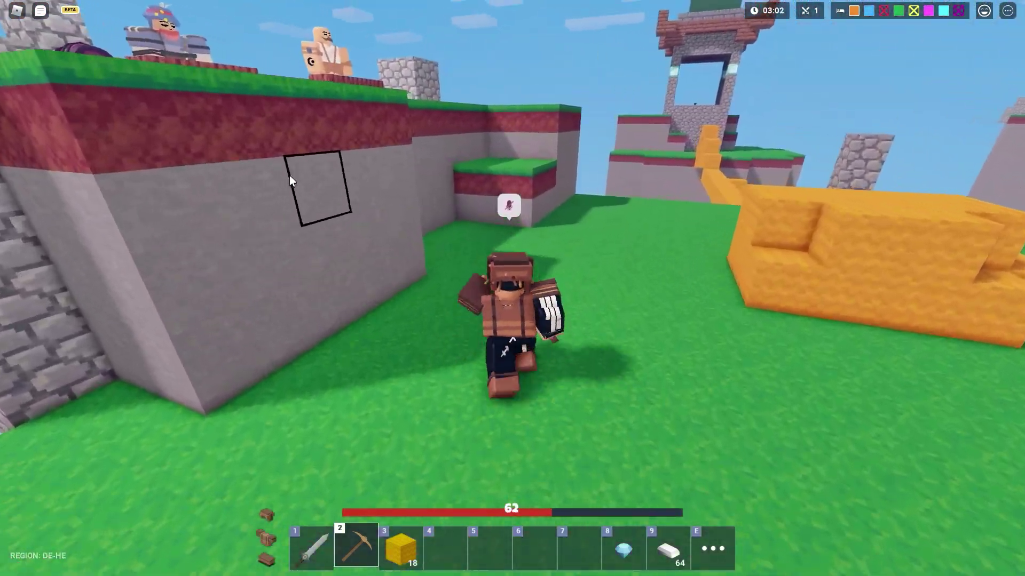
pyautogui.press('space')
pyautogui.press('w')
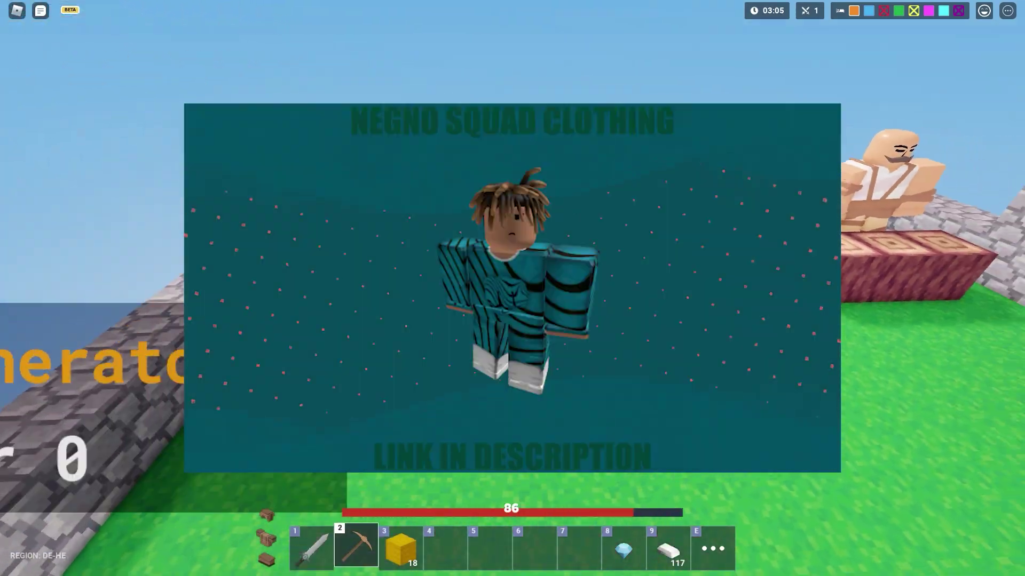
# Step: Open the Item Shop at the orange base, purchase the Iron Sword and a Bow, and close the shop
pyautogui.press('w')
pyautogui.press('f')
pyautogui.click(425, 198)
pyautogui.click(453, 197)
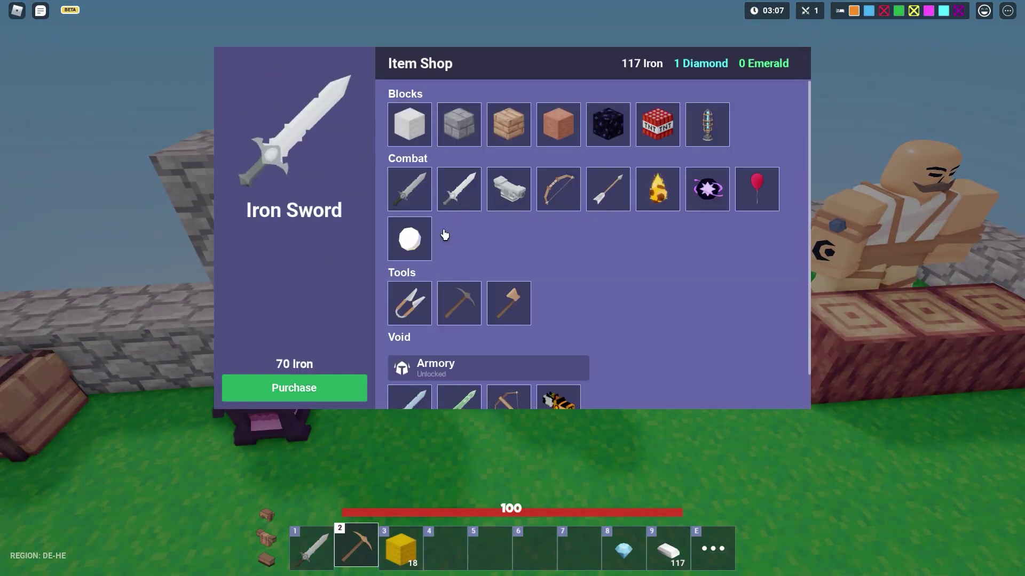
pyautogui.click(448, 198)
pyautogui.click(561, 201)
pyautogui.click(563, 203)
pyautogui.press('e')
# Step: Walk around in front of the shopkeepers and equip the Bow from the fourth slot
pyautogui.press('s')
pyautogui.press('w')
pyautogui.press('4')
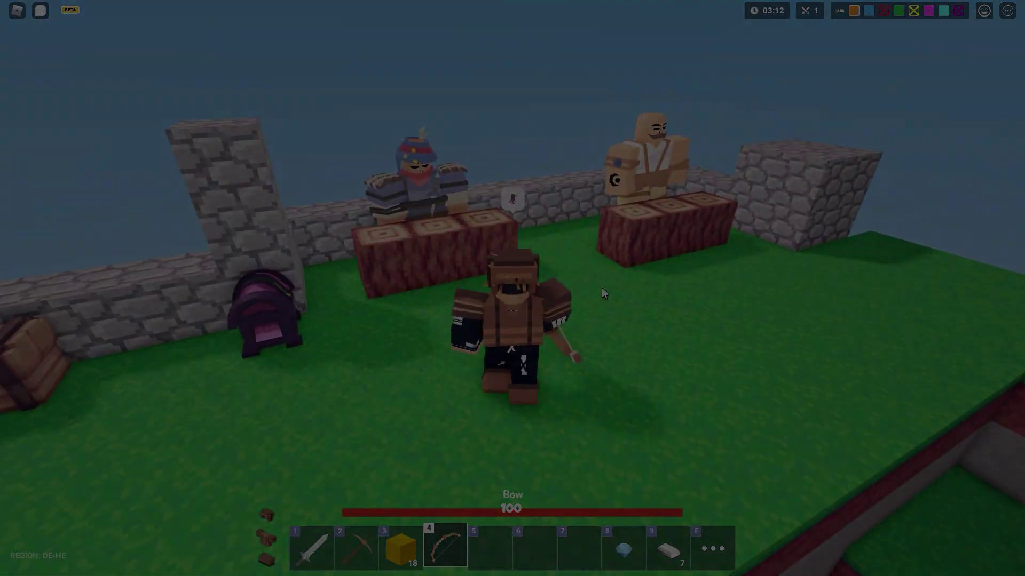